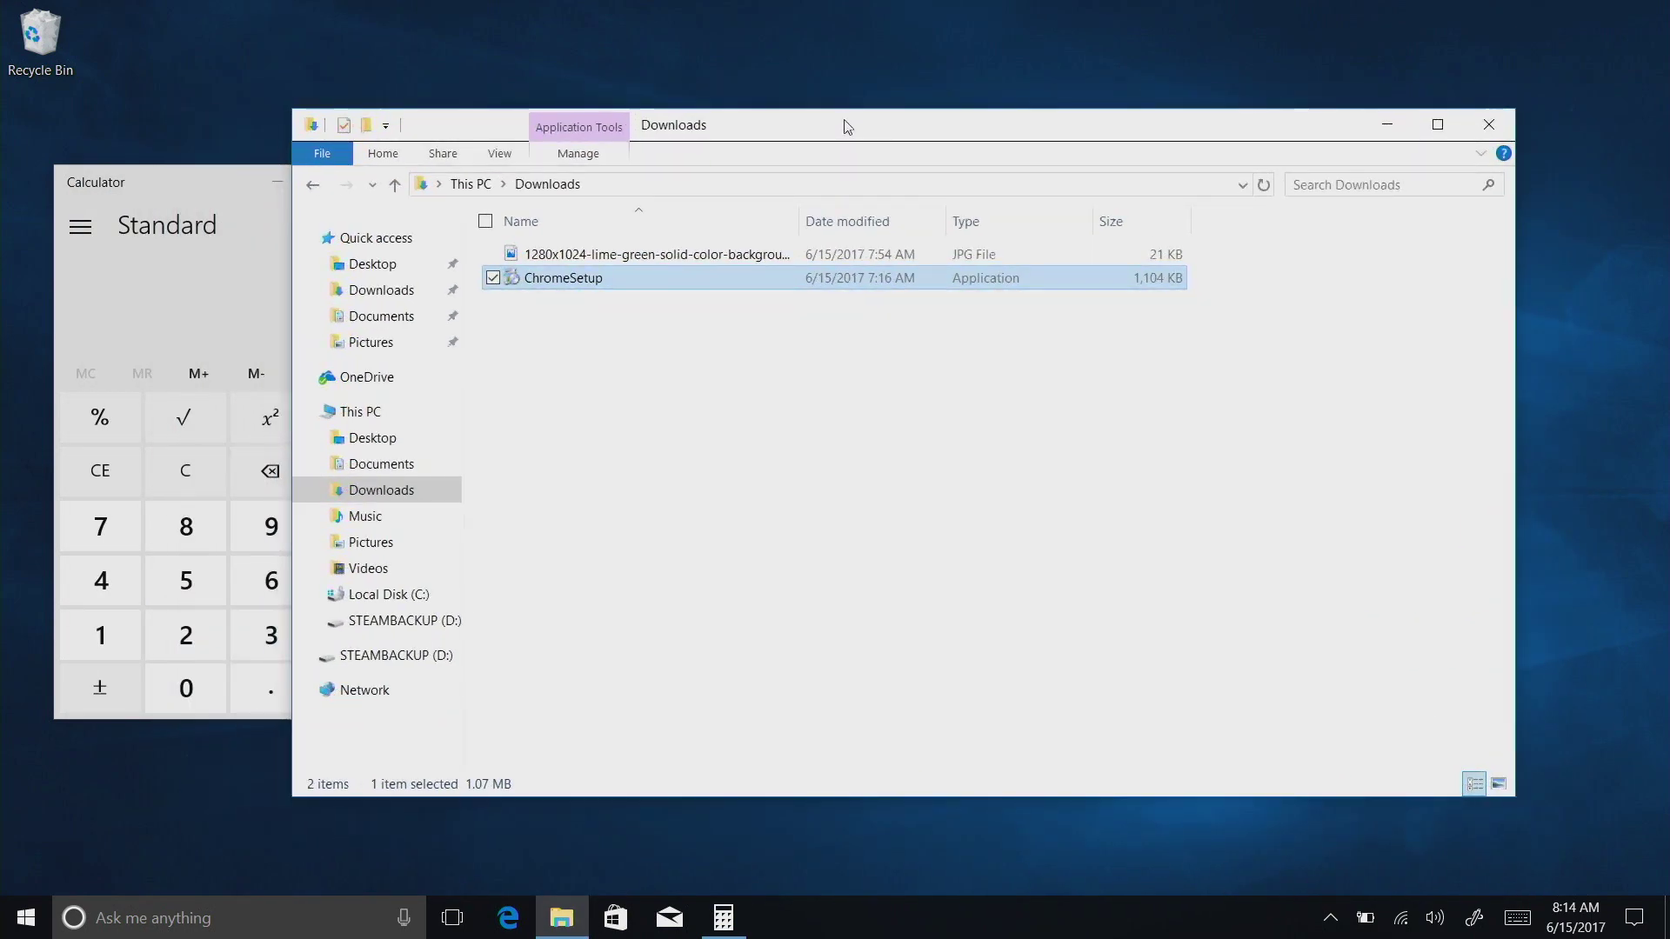
# Run ChromeSetup from Downloads, hit the Windows 10 S verified-apps block, then open the Microsoft Store.
pyautogui.click(24, 920)
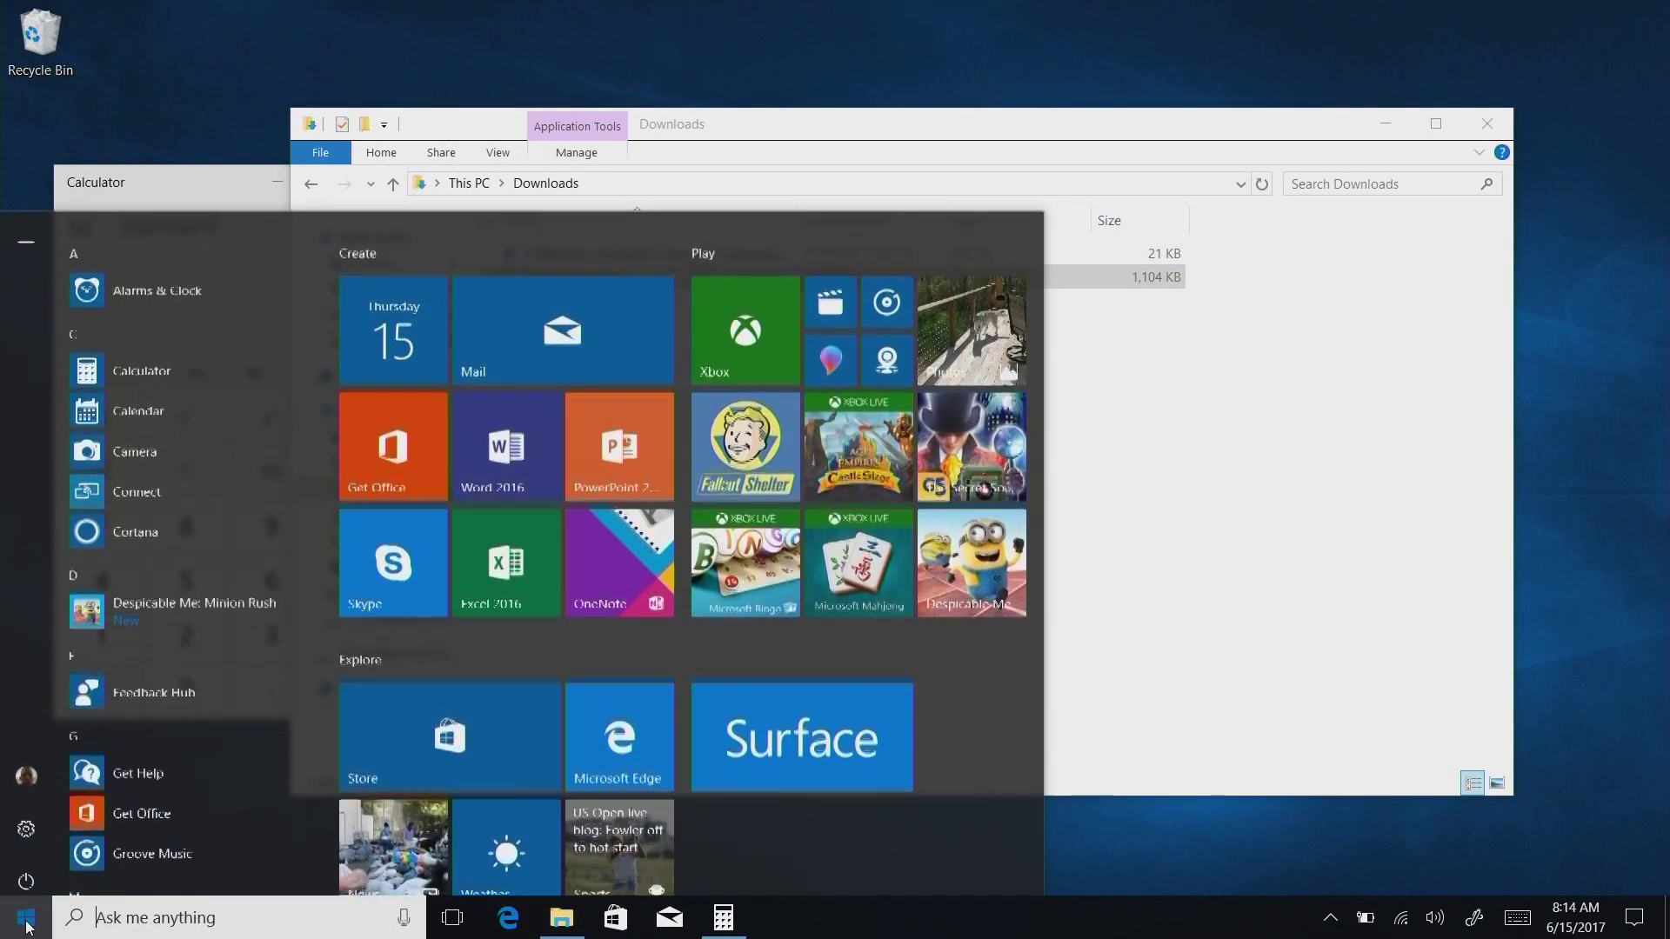
pyautogui.click(26, 924)
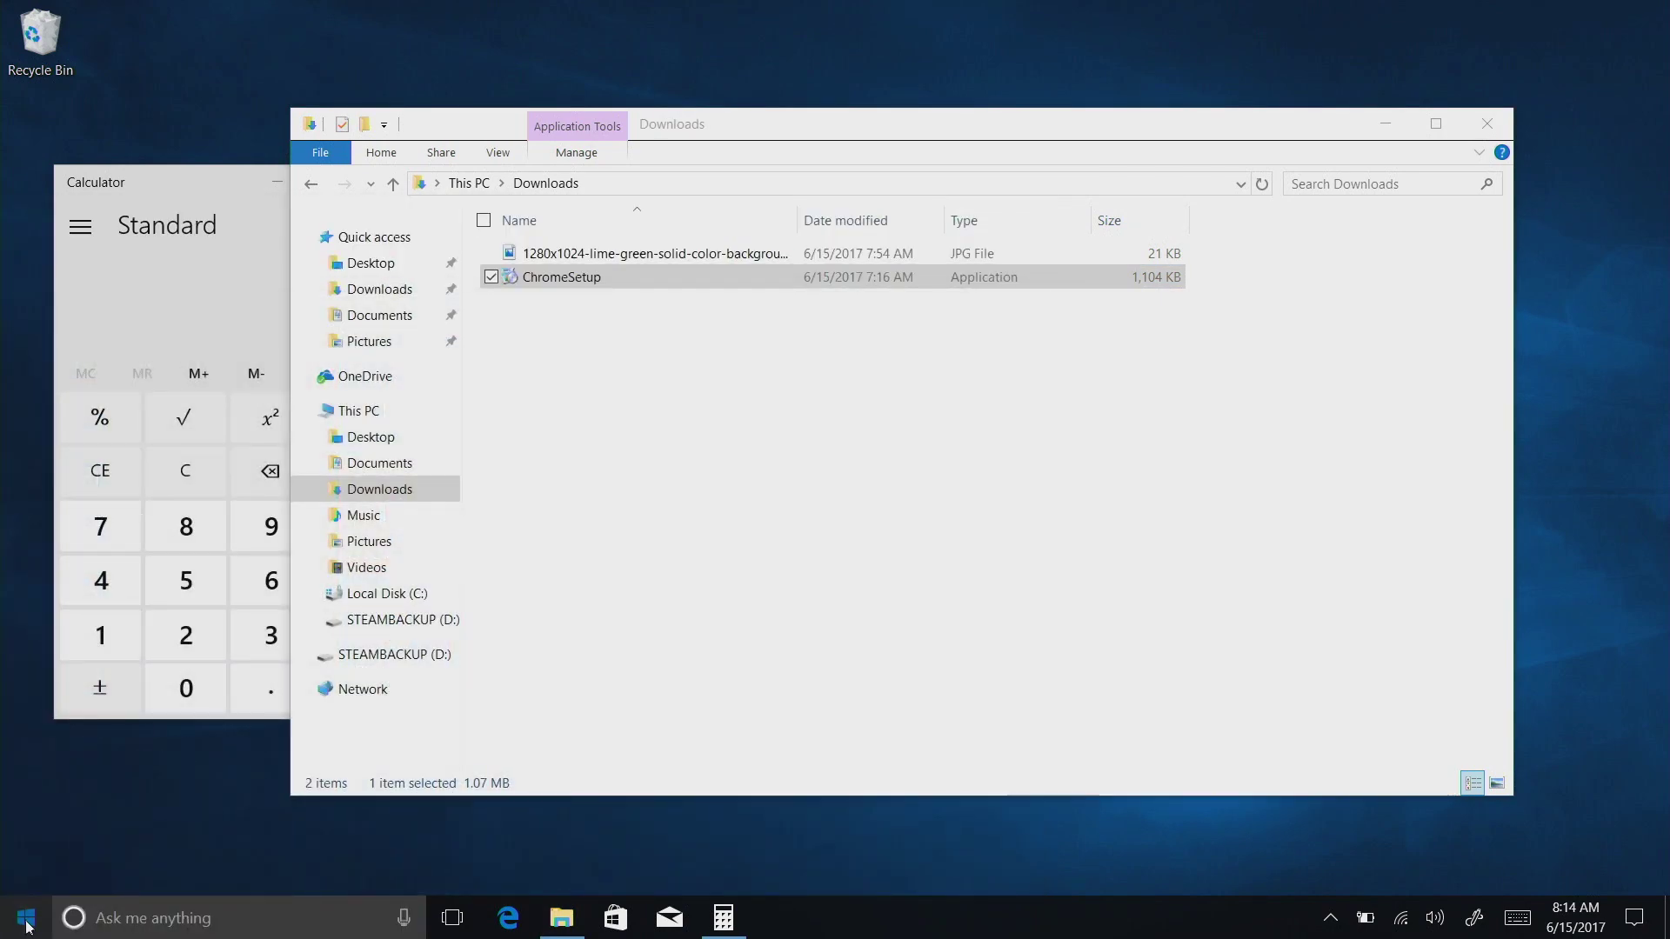
pyautogui.click(656, 437)
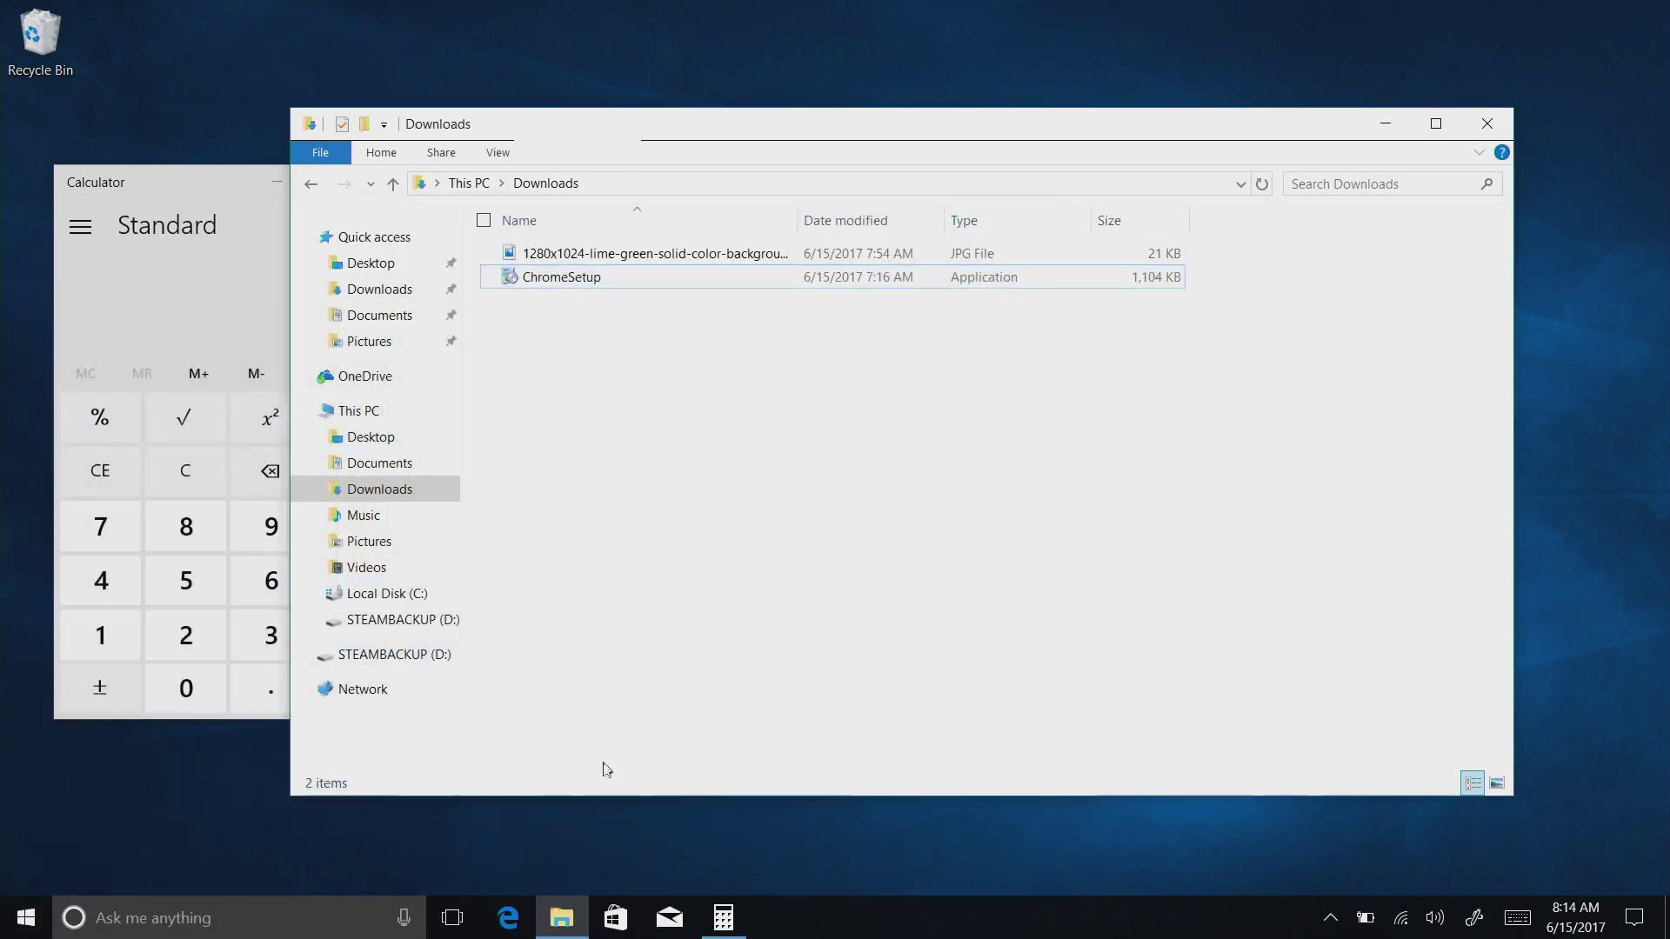
pyautogui.click(558, 278)
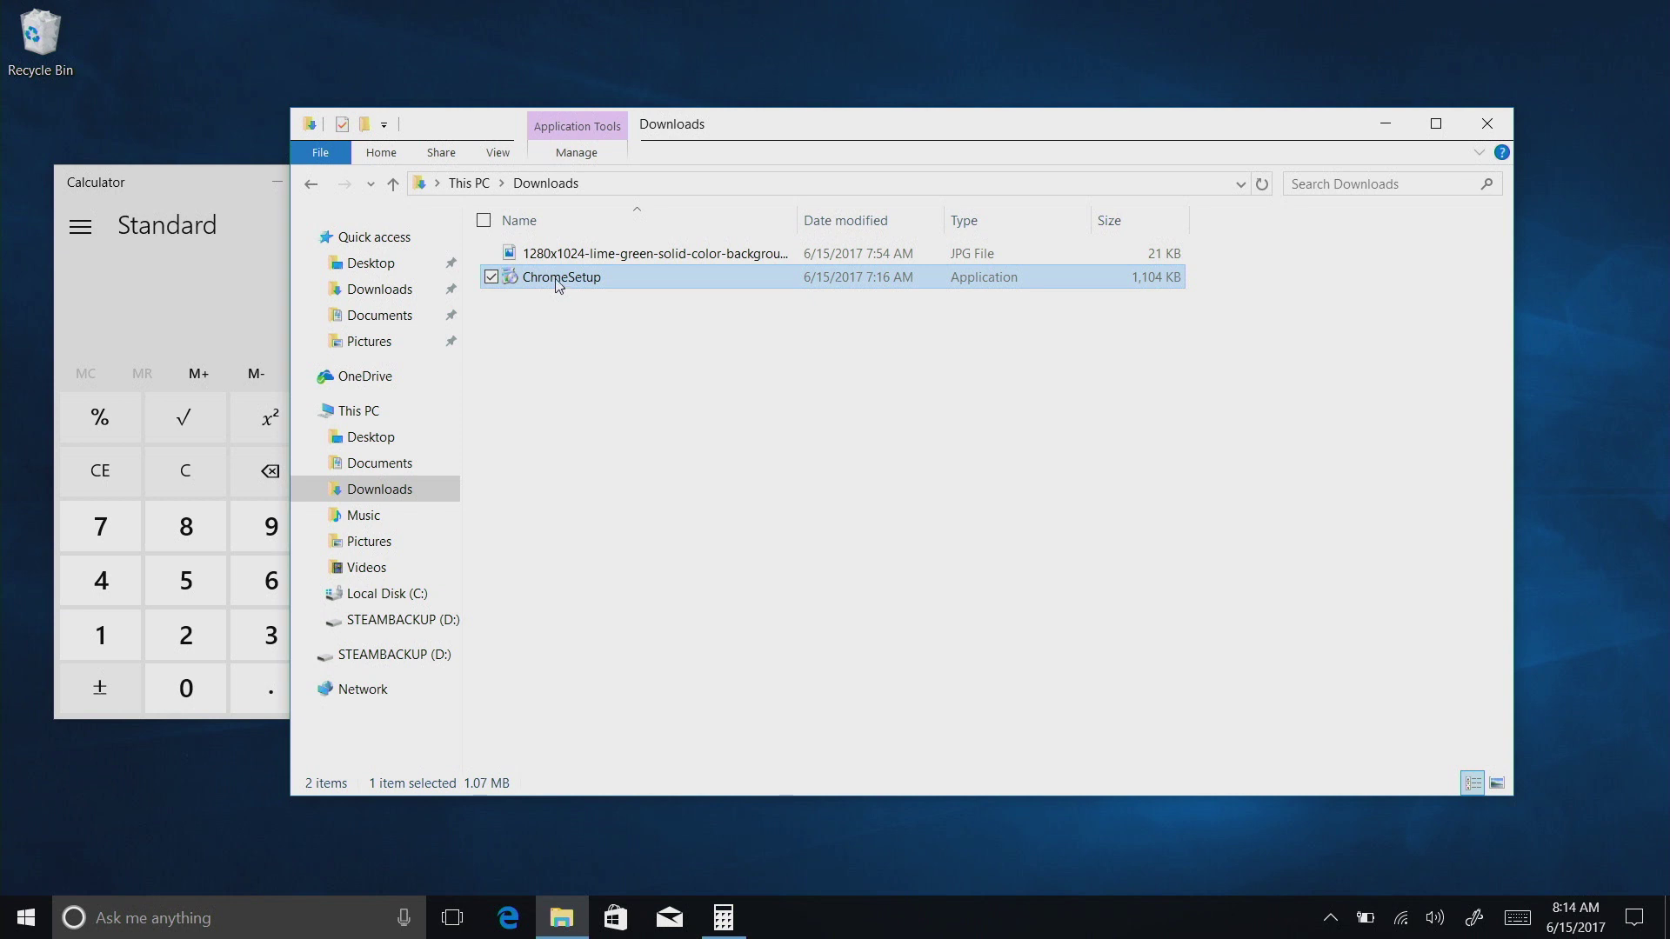
pyautogui.doubleClick(558, 280)
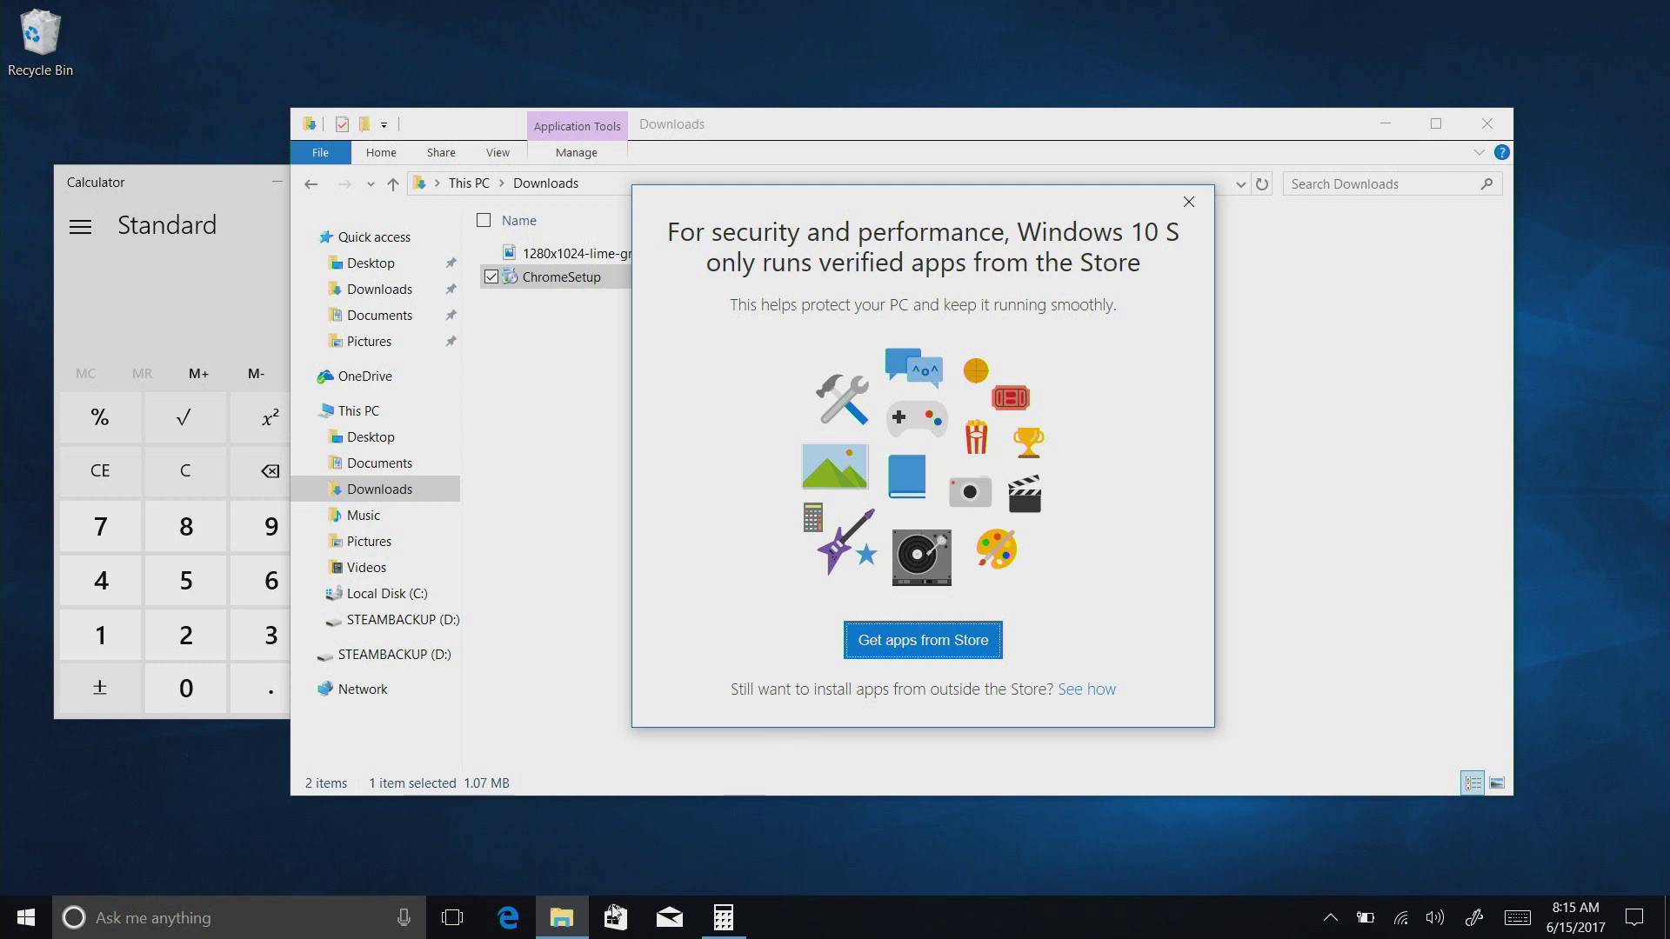
pyautogui.click(615, 915)
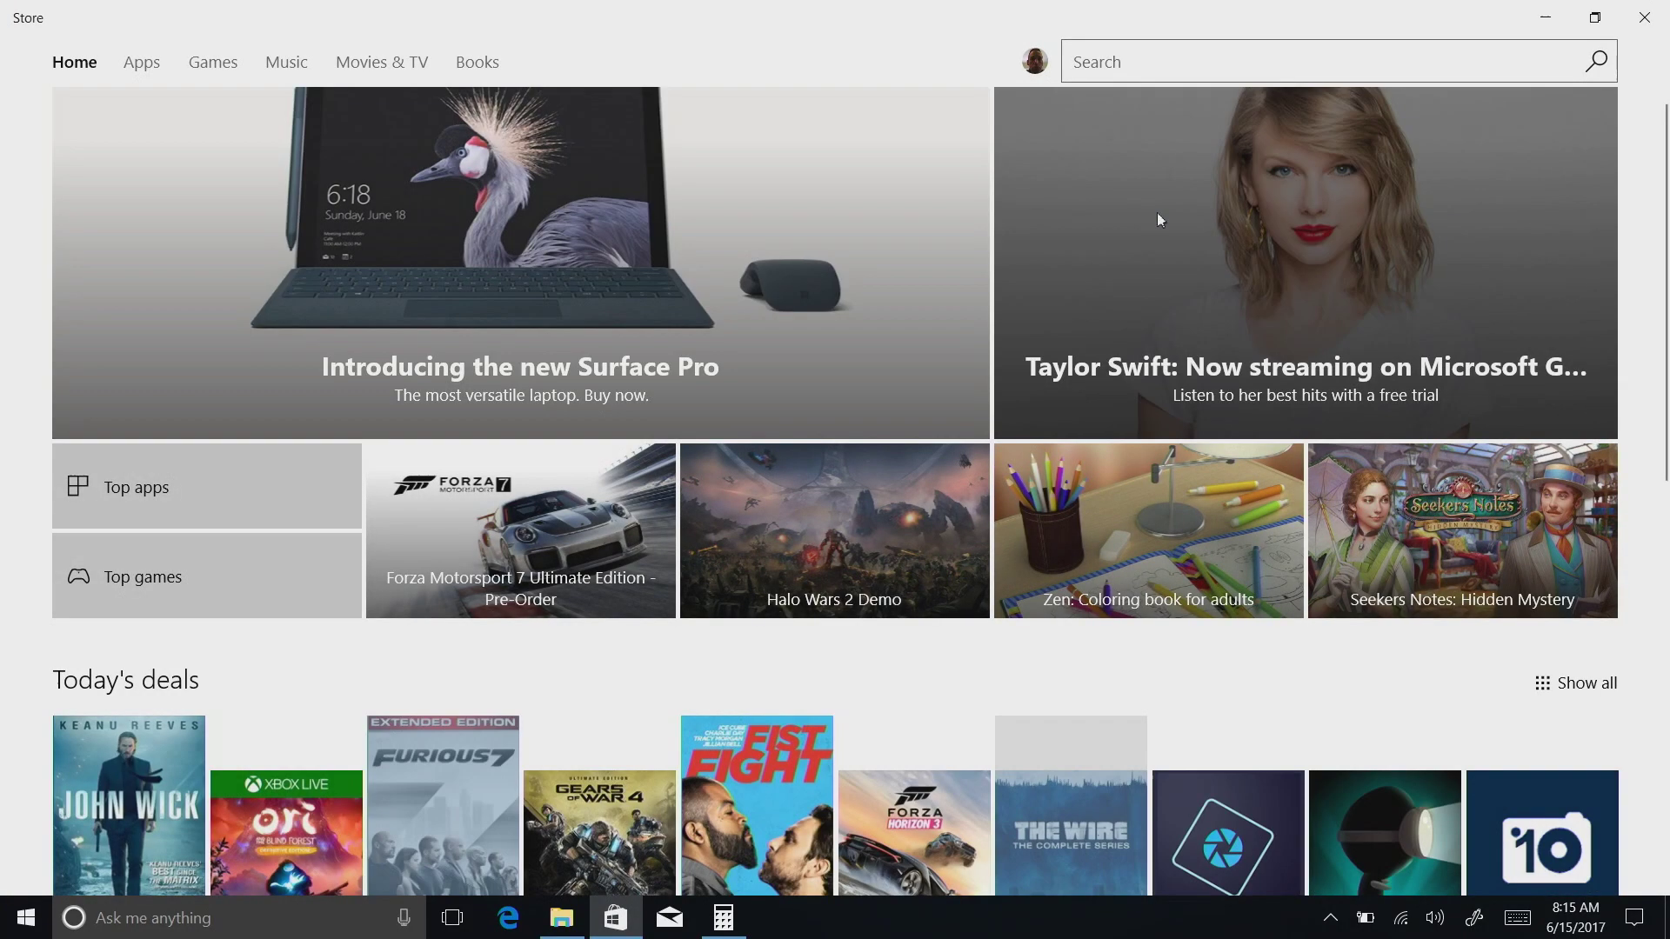
pyautogui.write('Google Cal')
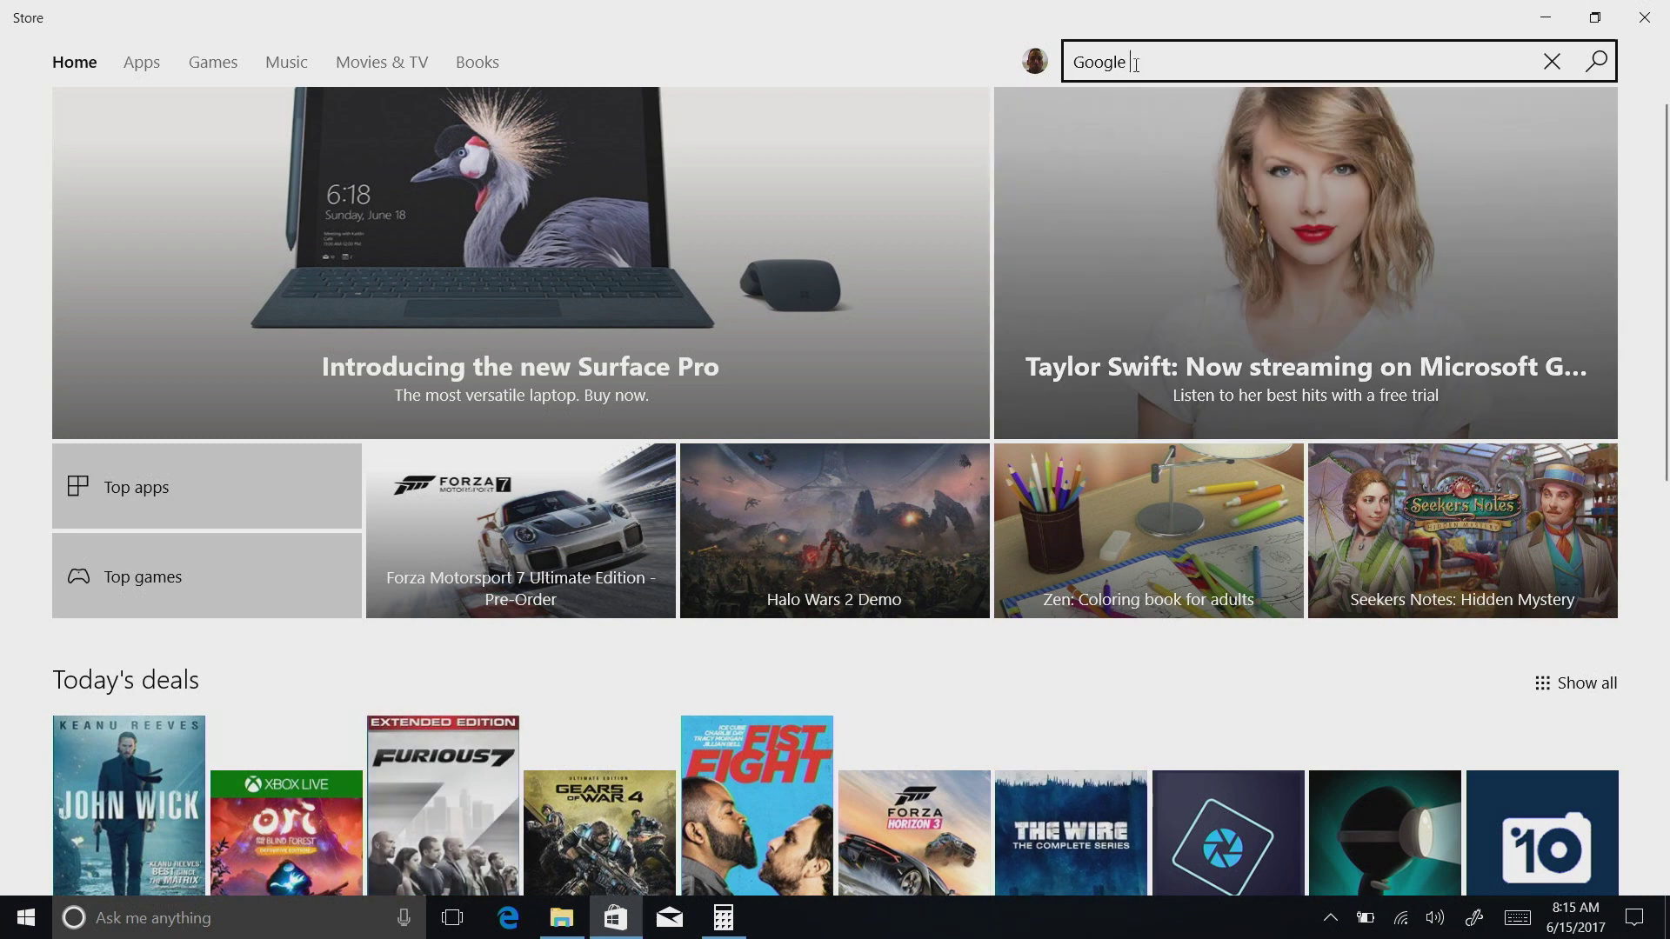
pyautogui.press('BackSpace')
pyautogui.press('BackSpace')
pyautogui.write('yrome')
pyautogui.press('Return')
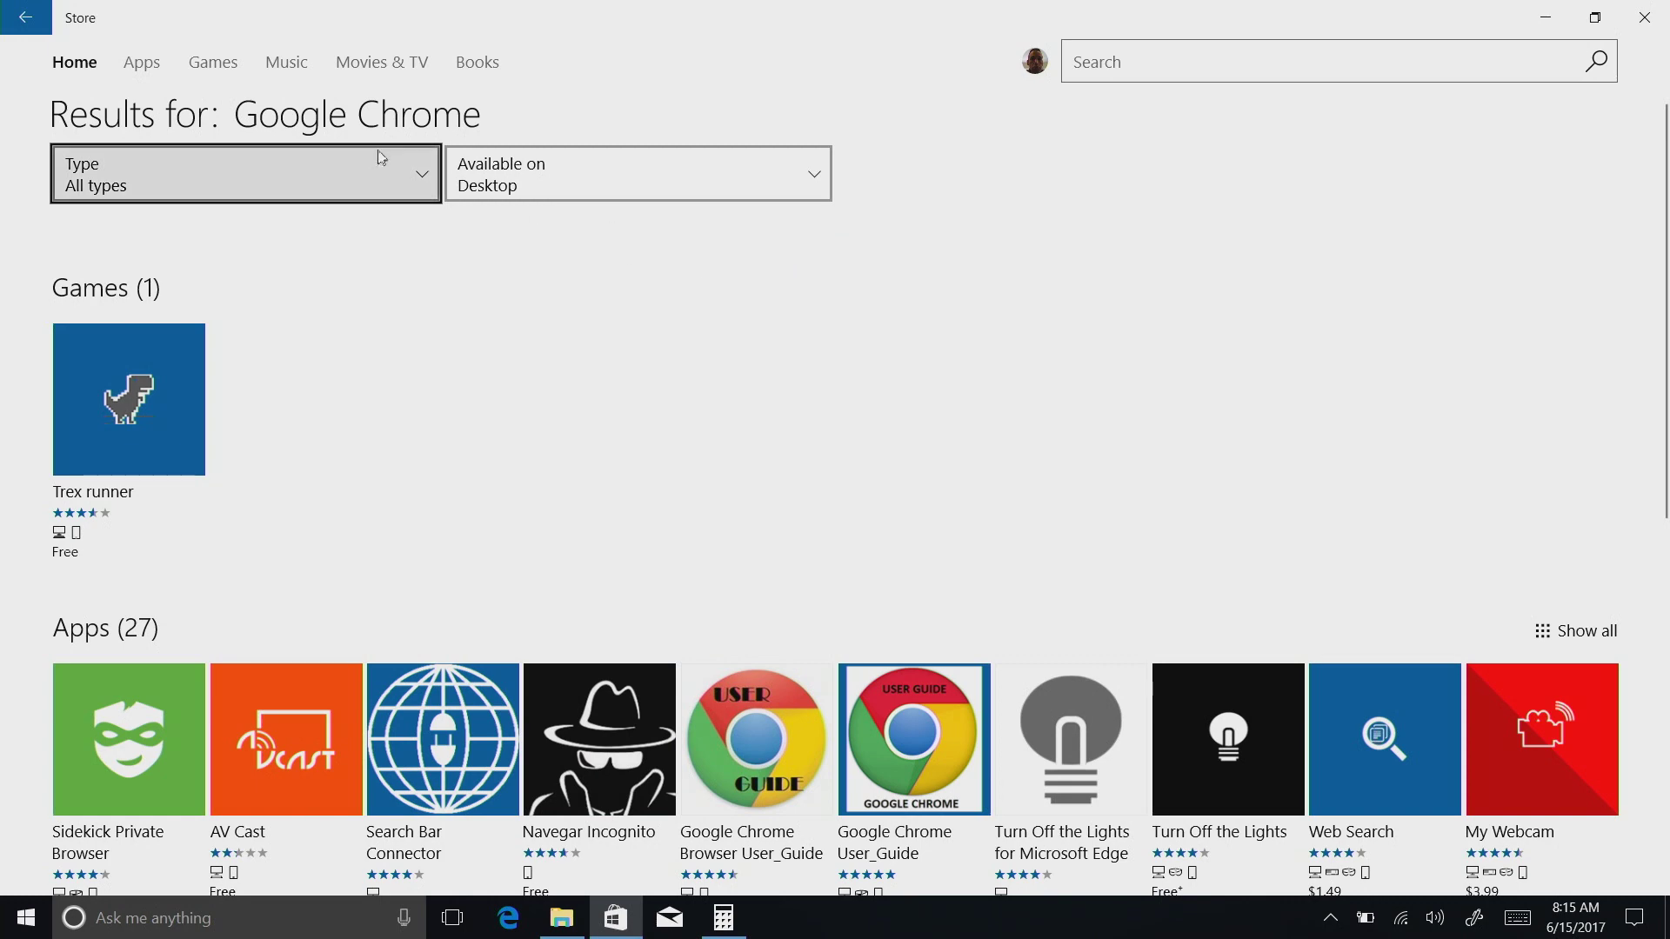
pyautogui.scroll(-3, 512, 400)
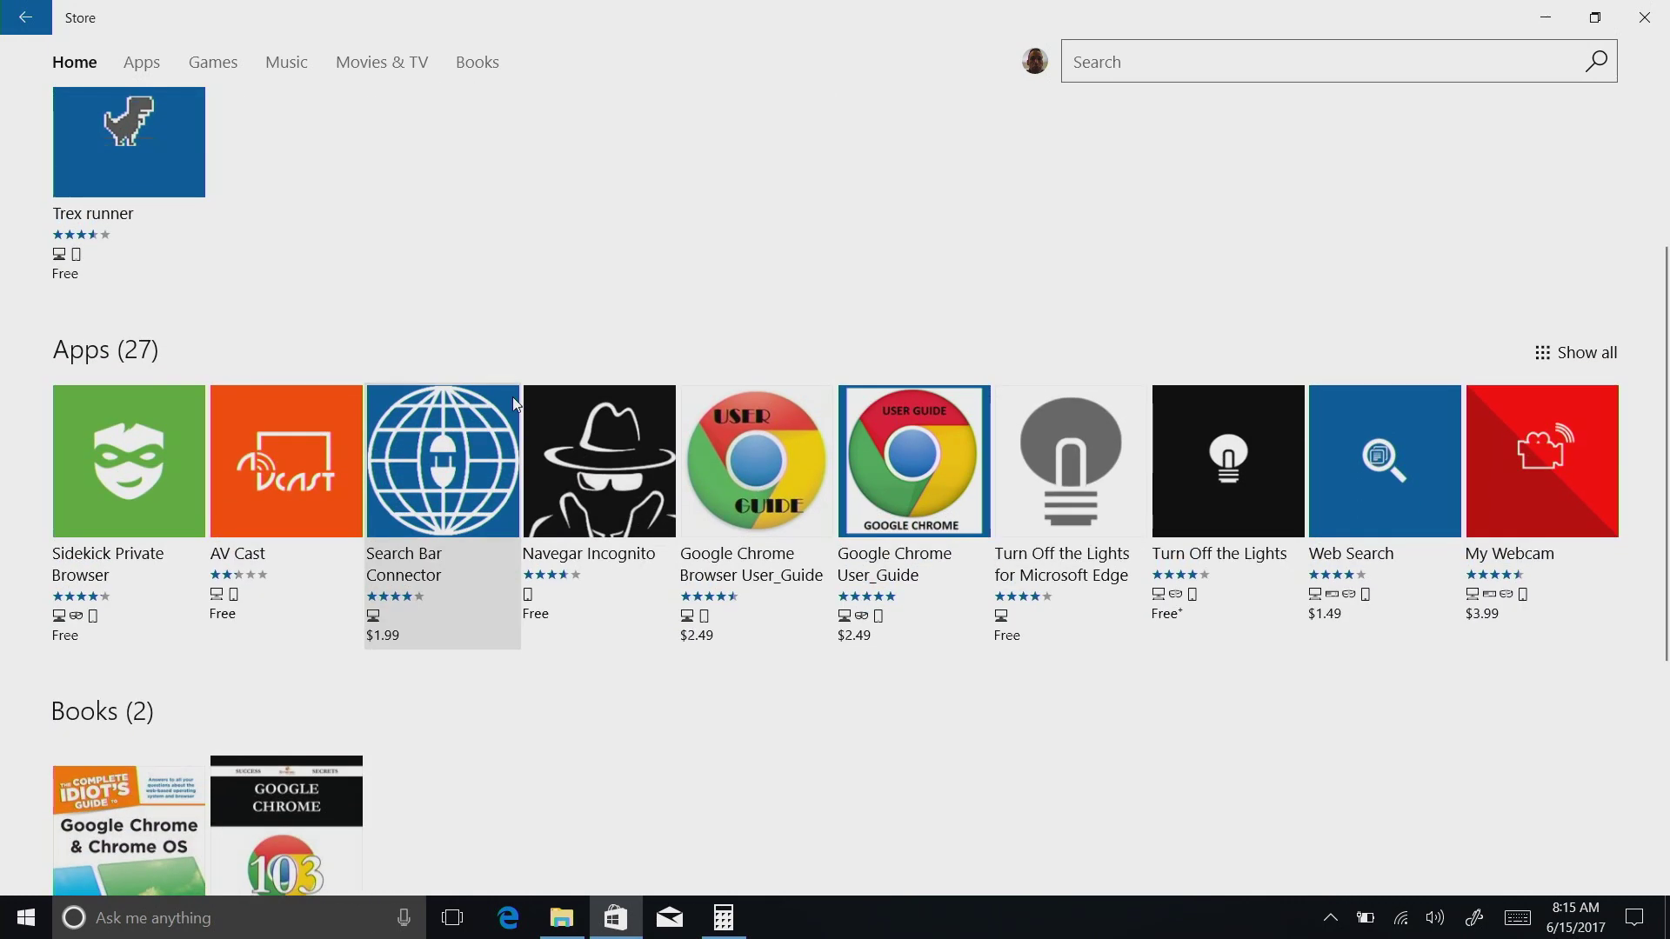
pyautogui.scroll(-1, 513, 397)
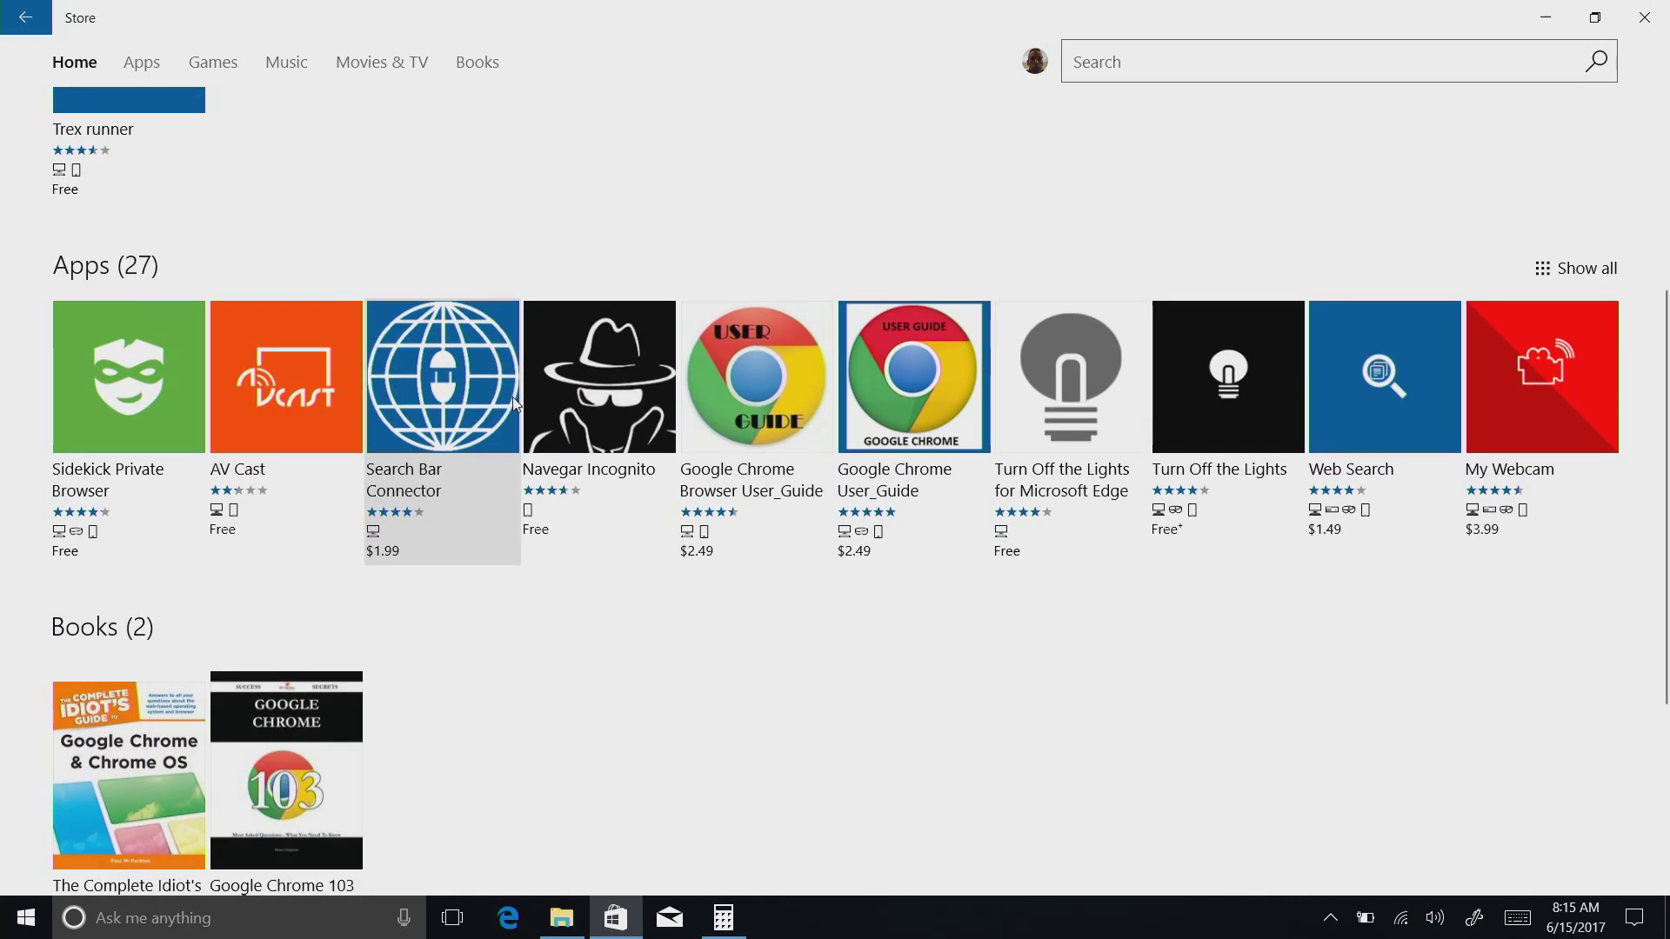
pyautogui.scroll(-1, 513, 396)
pyautogui.scroll(5, 515, 403)
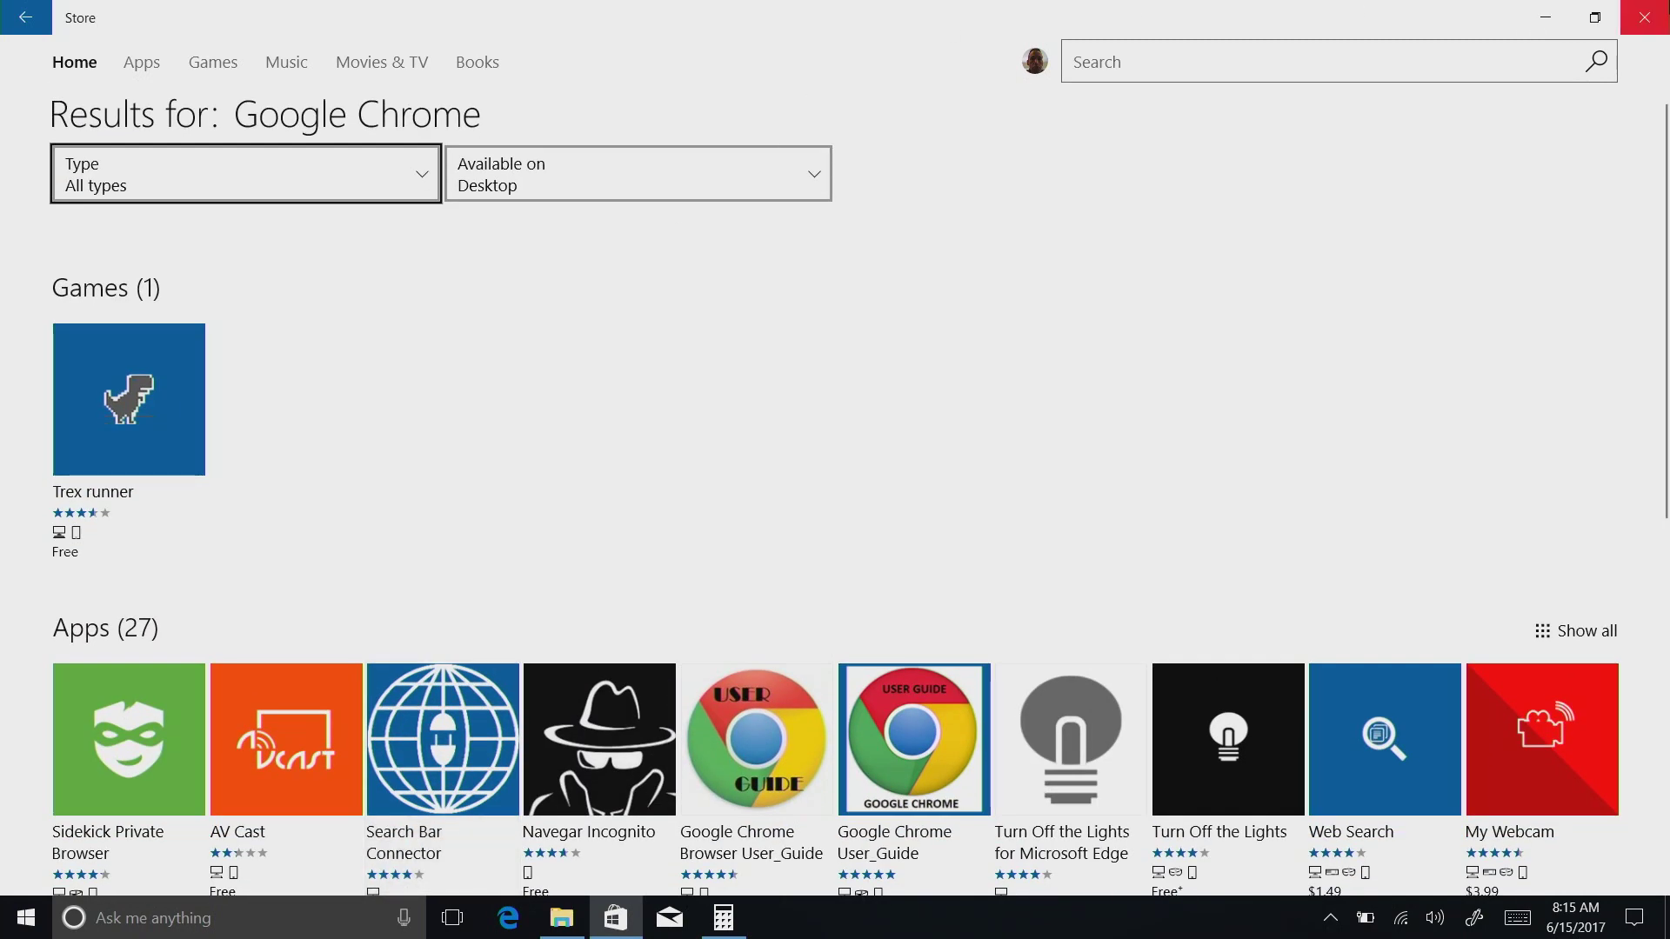
pyautogui.click(1646, 24)
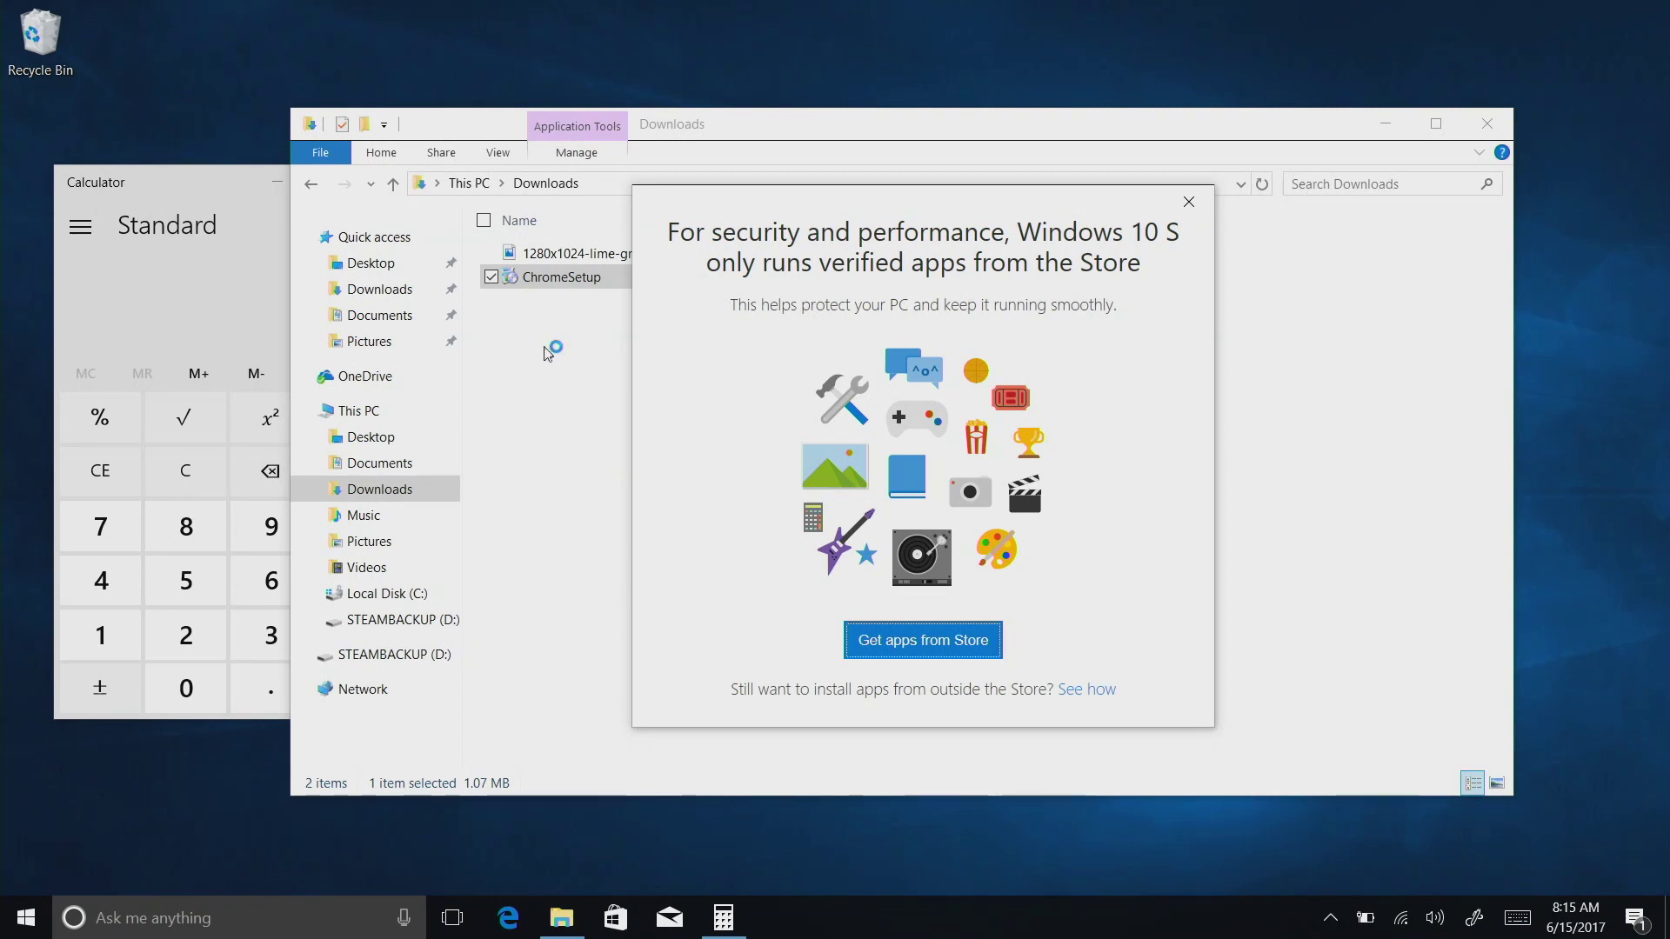
# Dismiss the warning, run cpuz_x64 from STEAMBACKUP (D:), and follow 'See how' to the Store.
pyautogui.moveTo(845, 219); pyautogui.dragTo(794, 193)
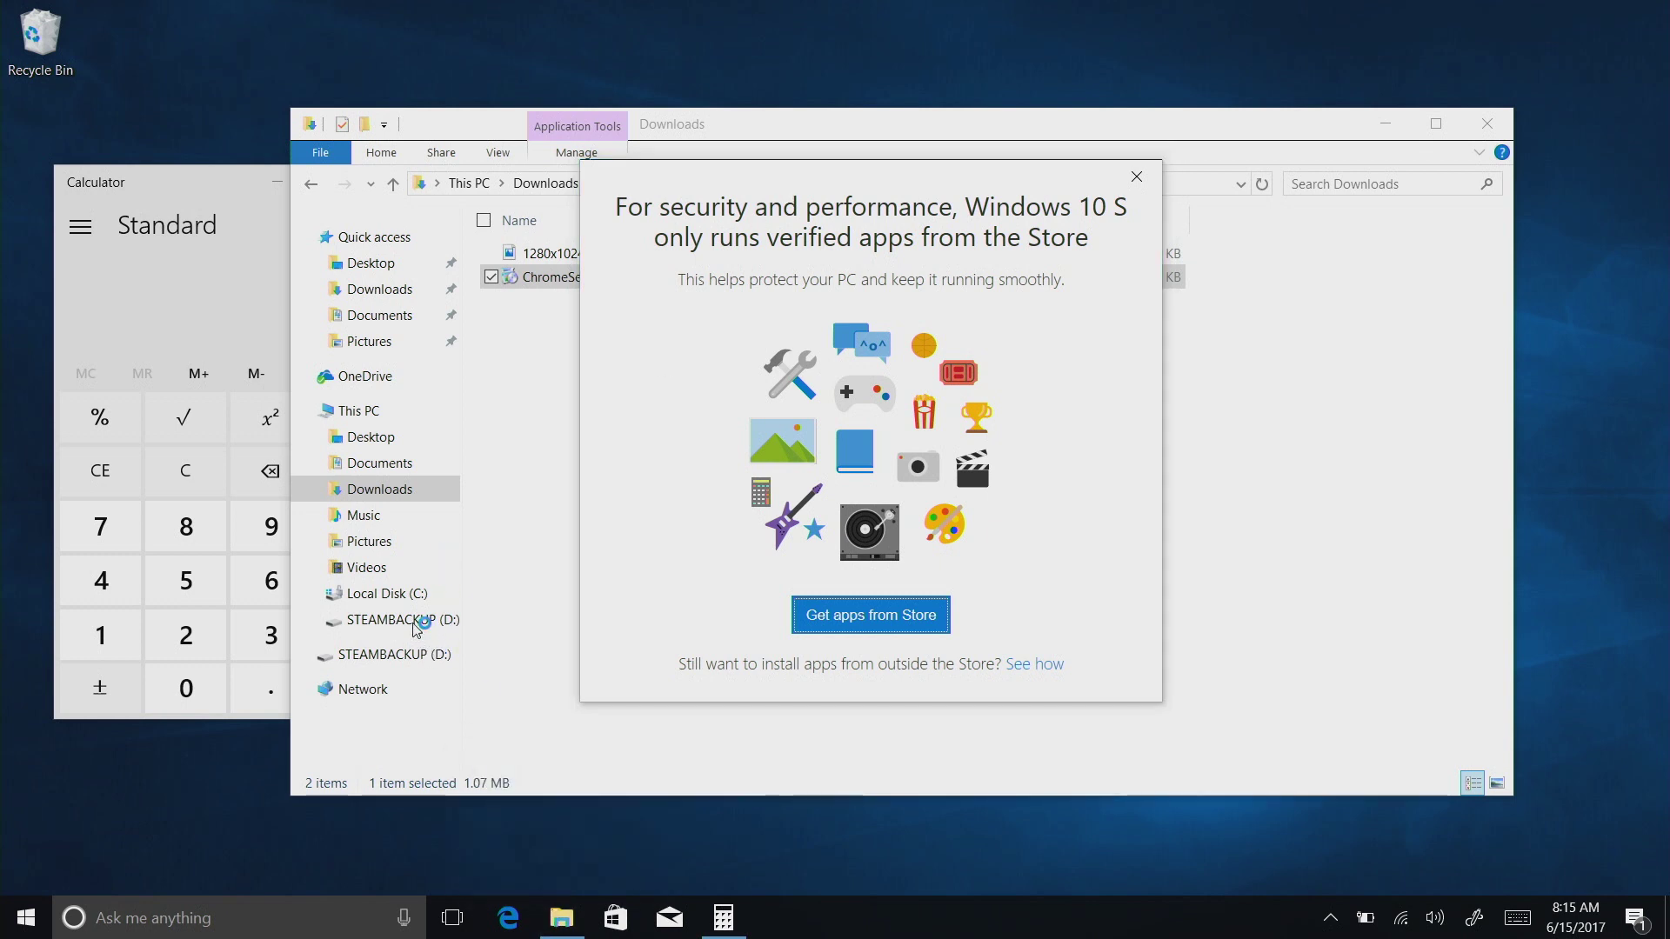
pyautogui.click(1137, 177)
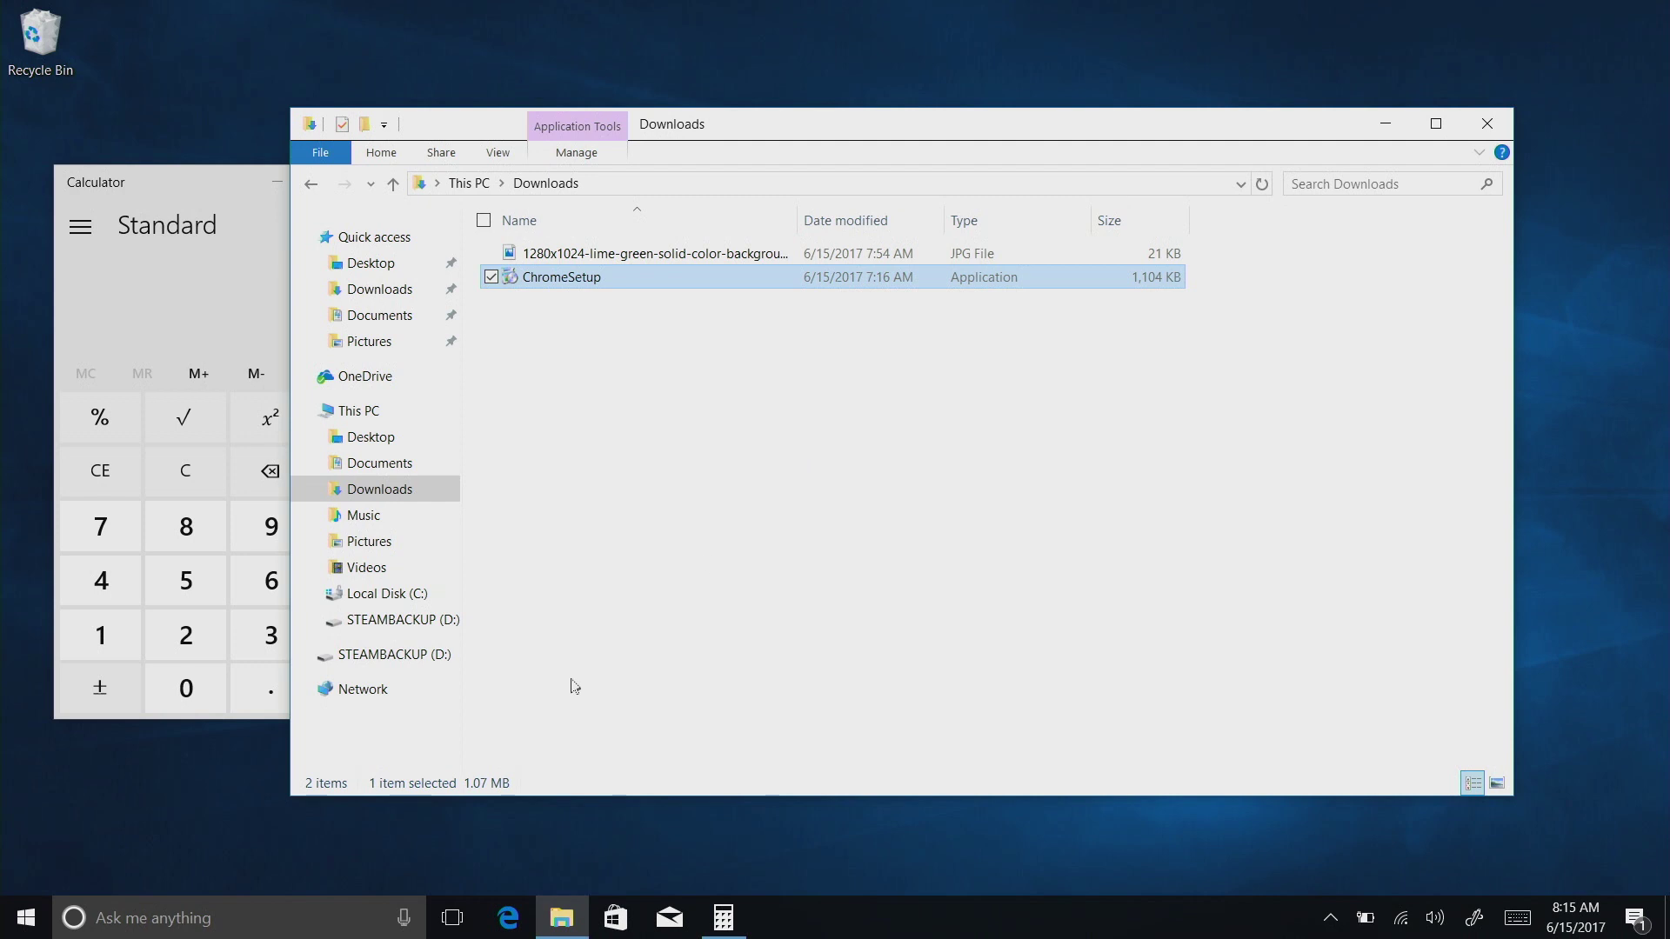
pyautogui.click(403, 659)
pyautogui.scroll(-1, 670, 565)
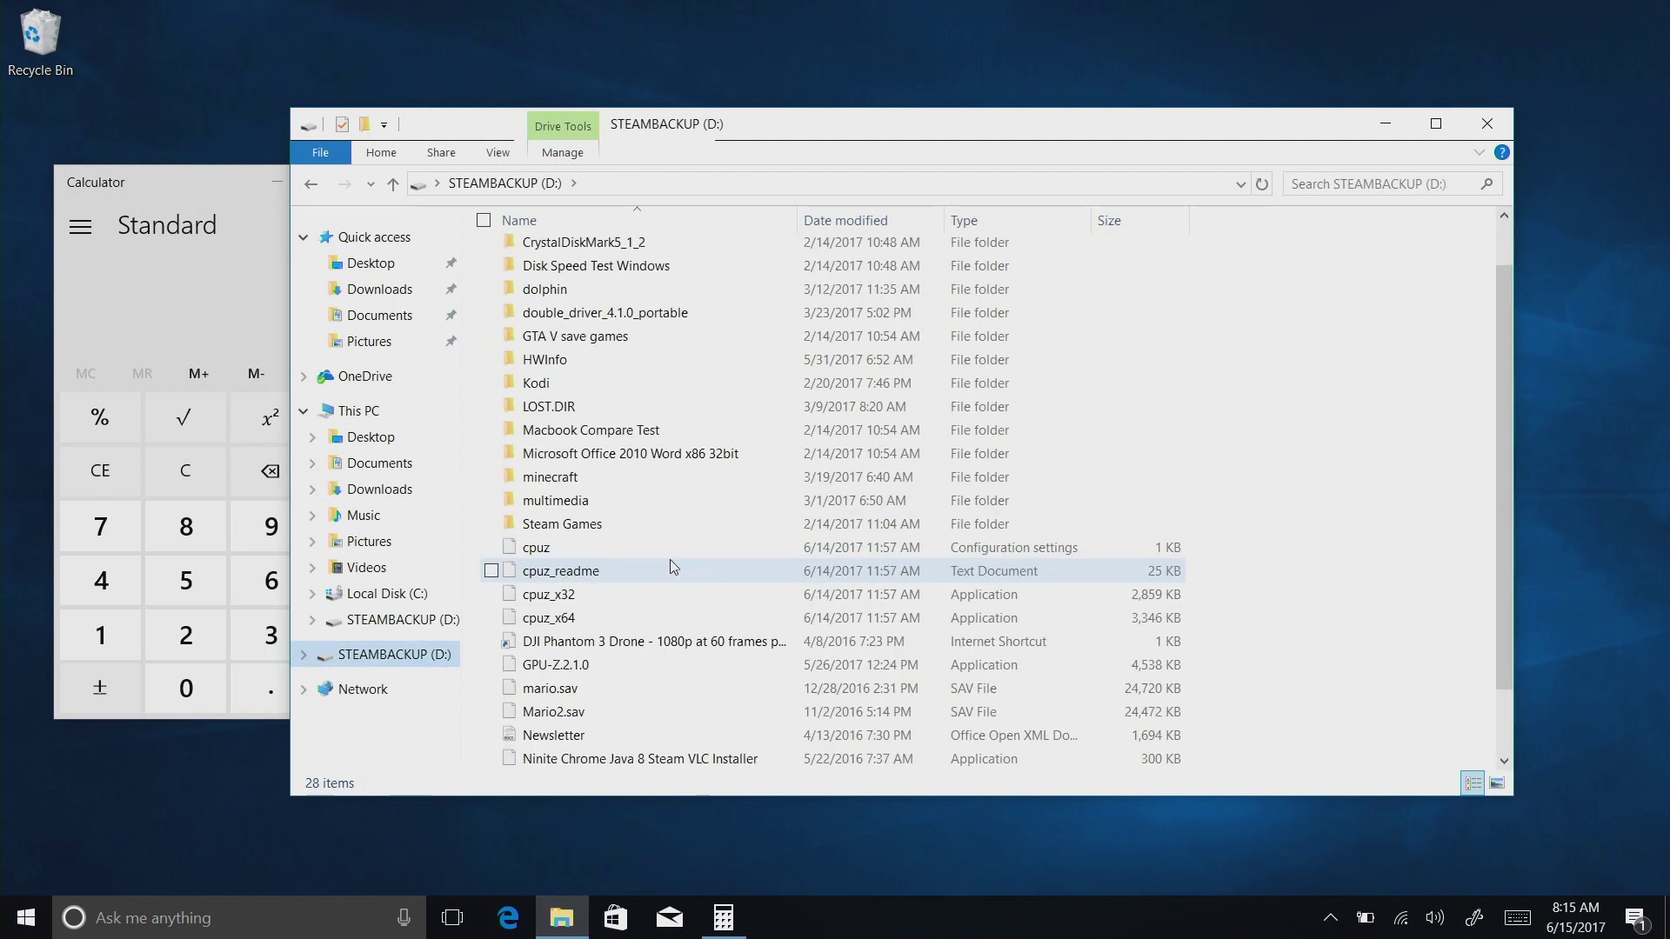
pyautogui.doubleClick(626, 624)
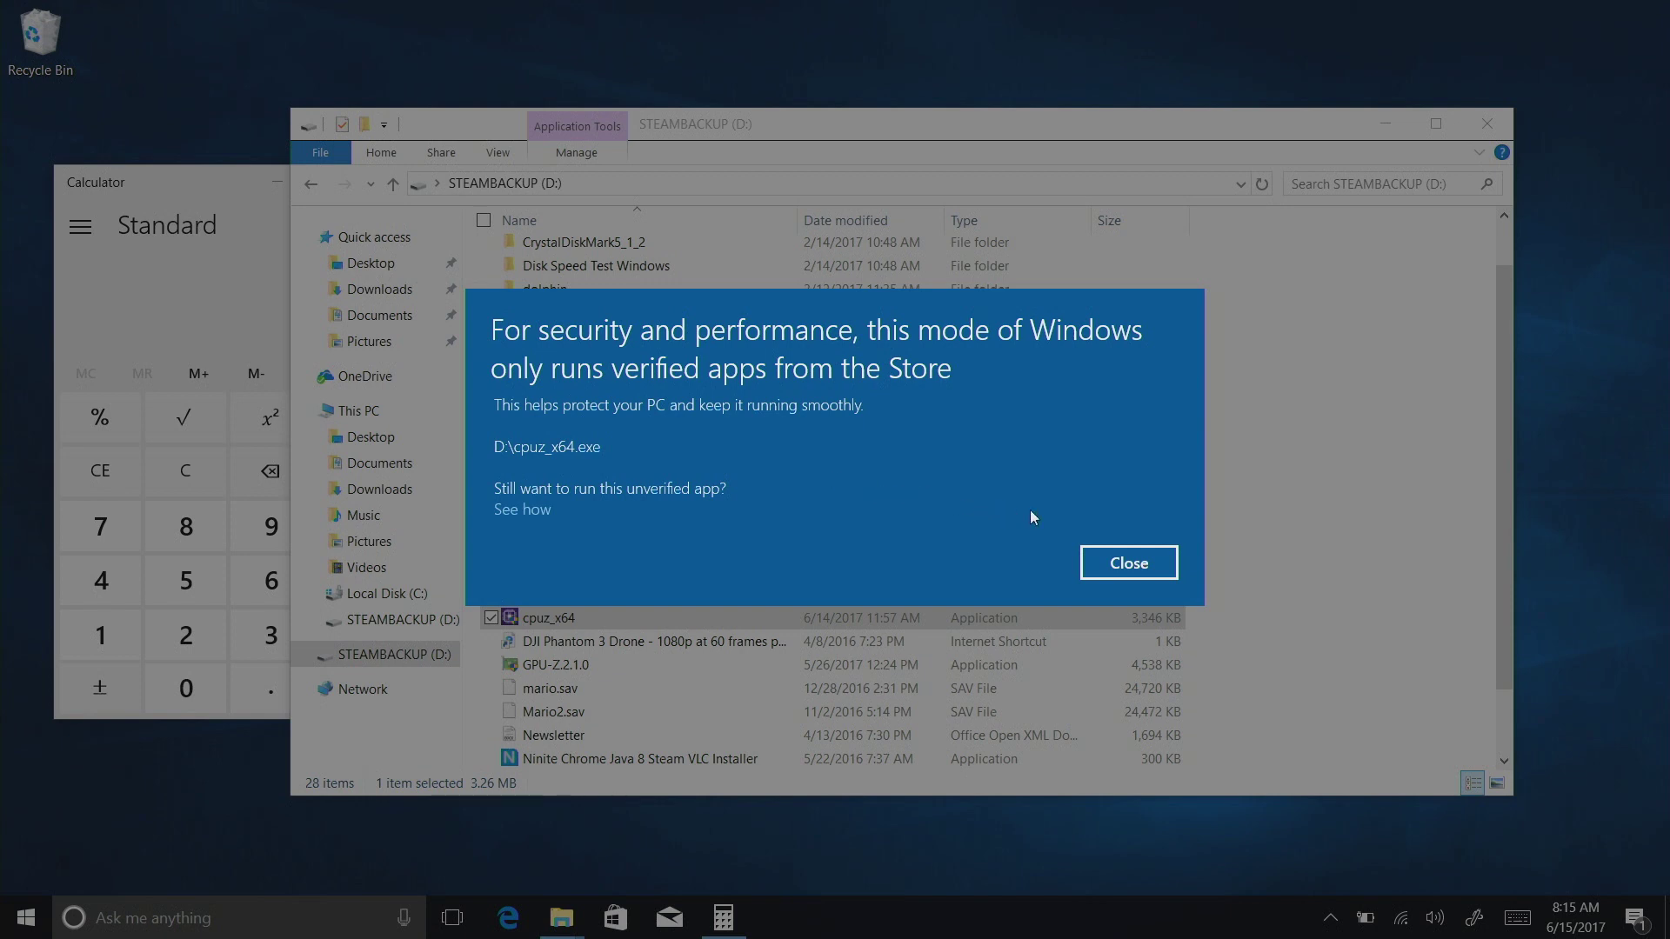
pyautogui.click(527, 512)
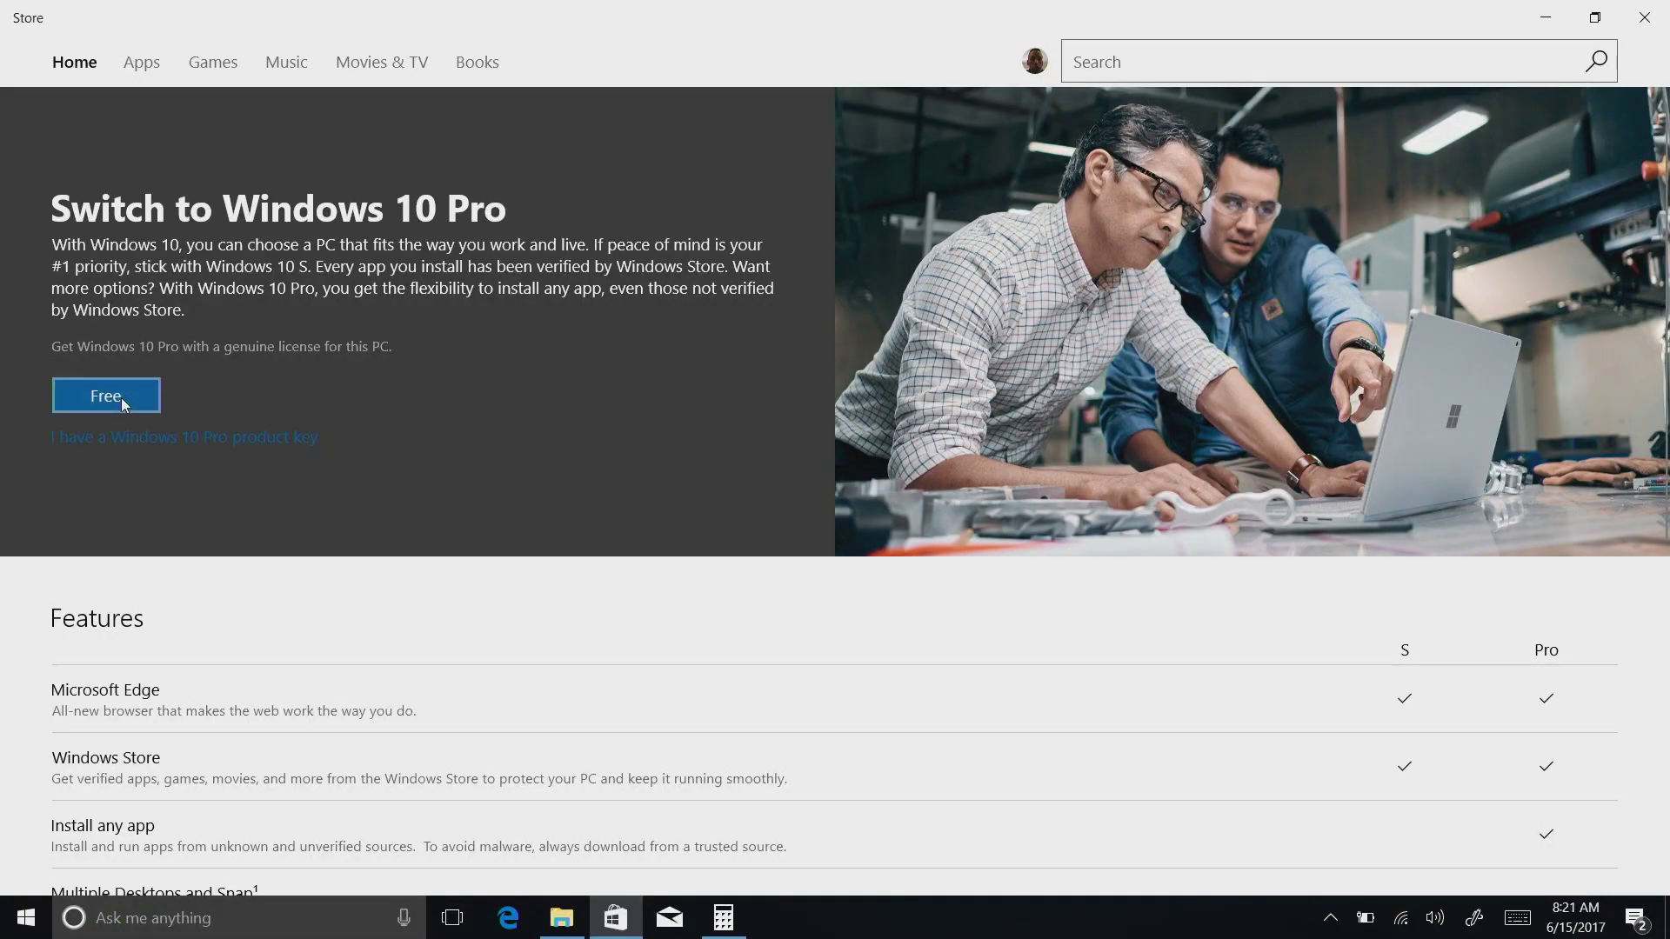
# Claim the free Windows 10 Pro upgrade, install it, and confirm with 'Yes, let's go'.
pyautogui.click(122, 399)
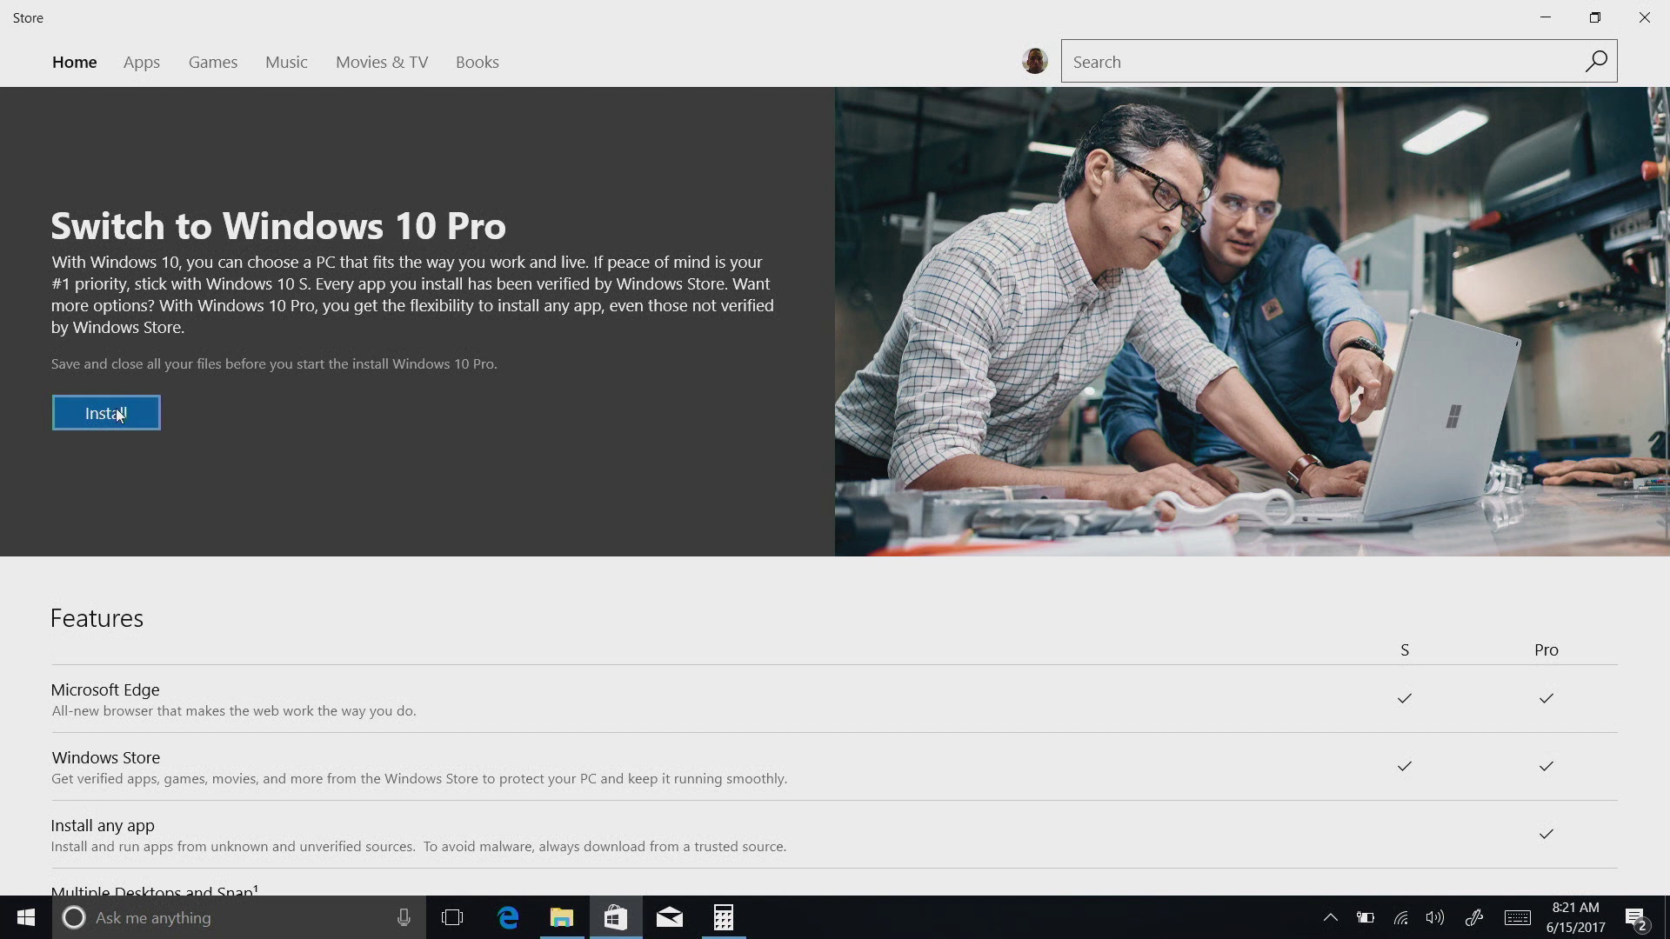
pyautogui.click(119, 414)
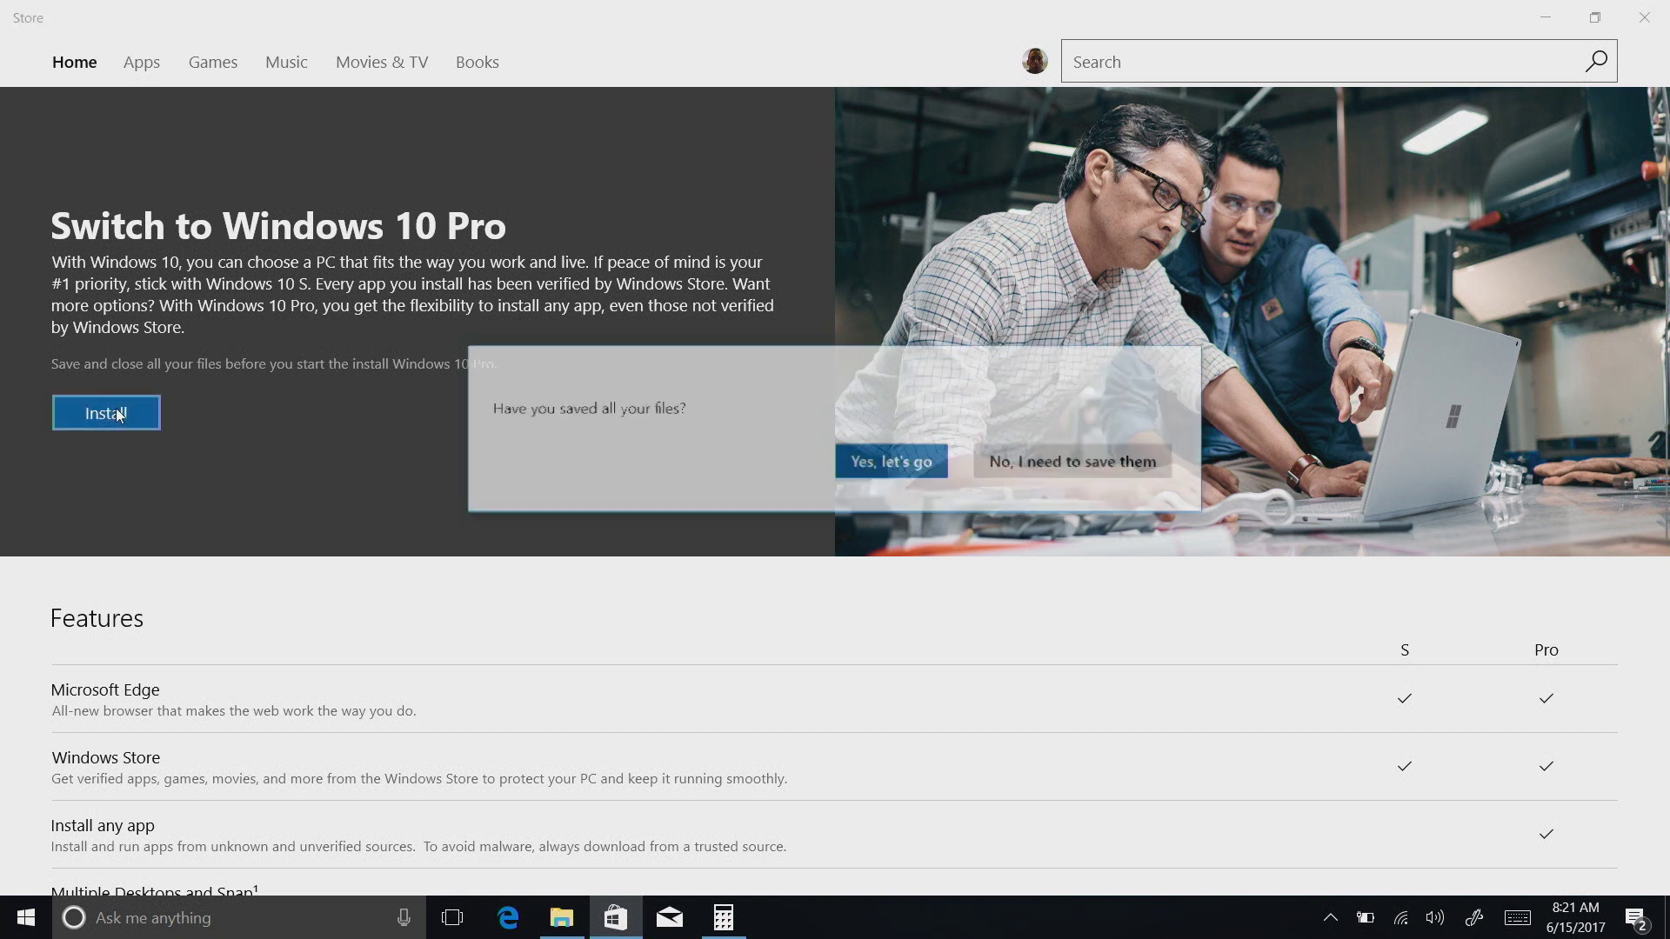
pyautogui.click(864, 466)
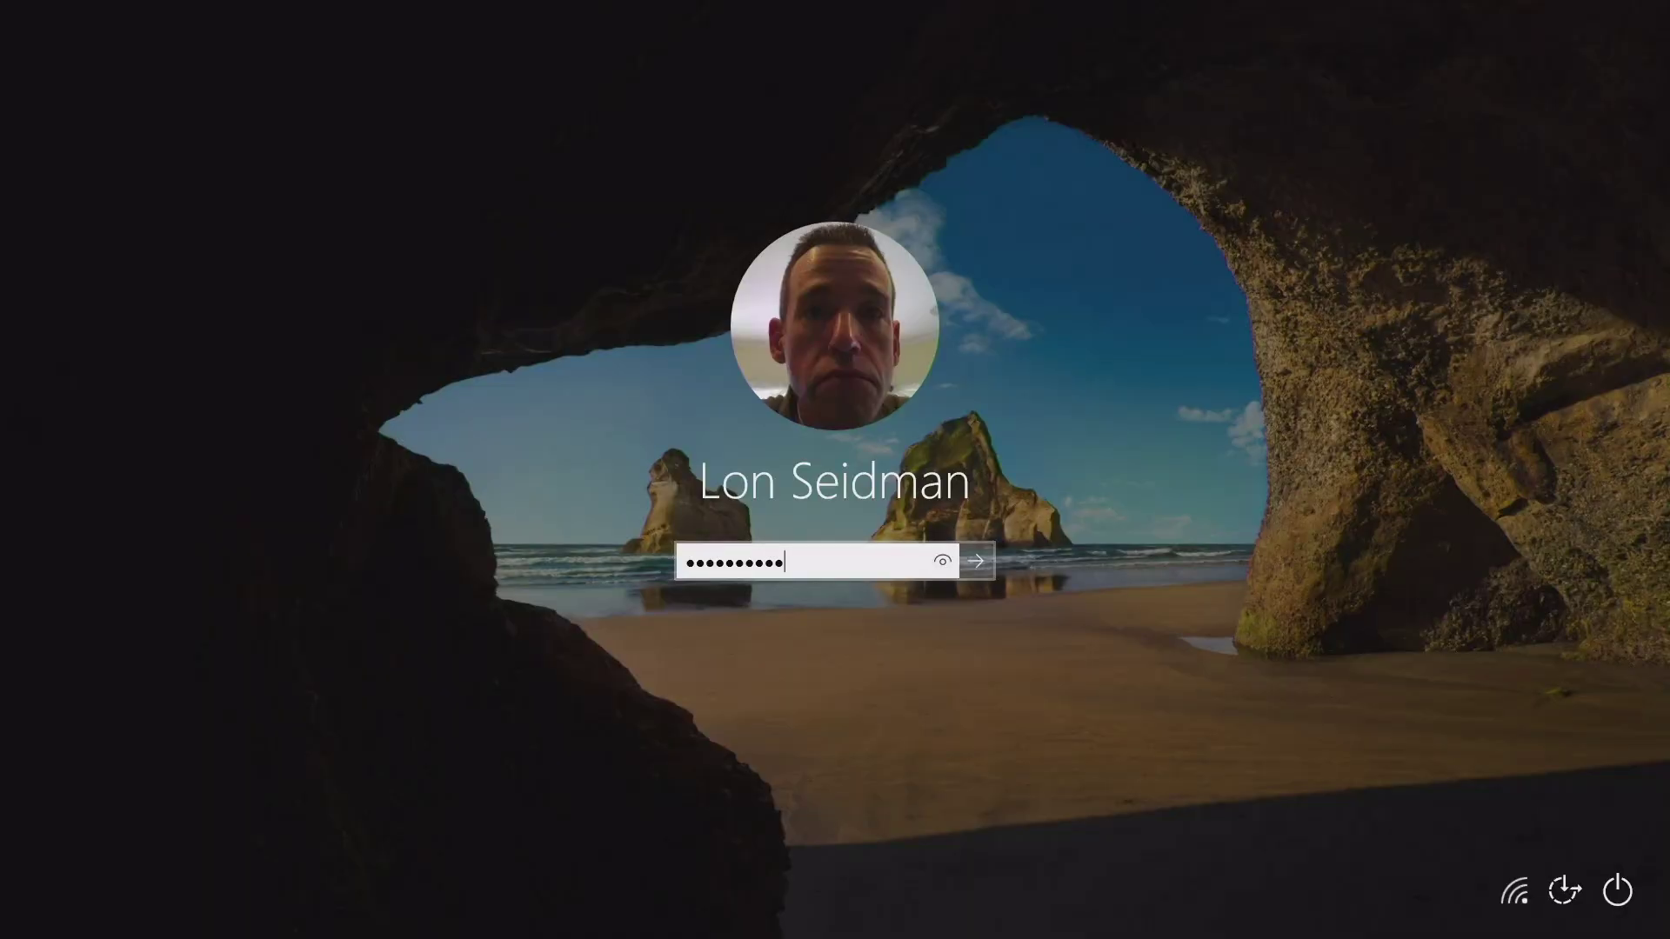
# Submit the account password to sign back in after the upgrade.
pyautogui.press('Return')
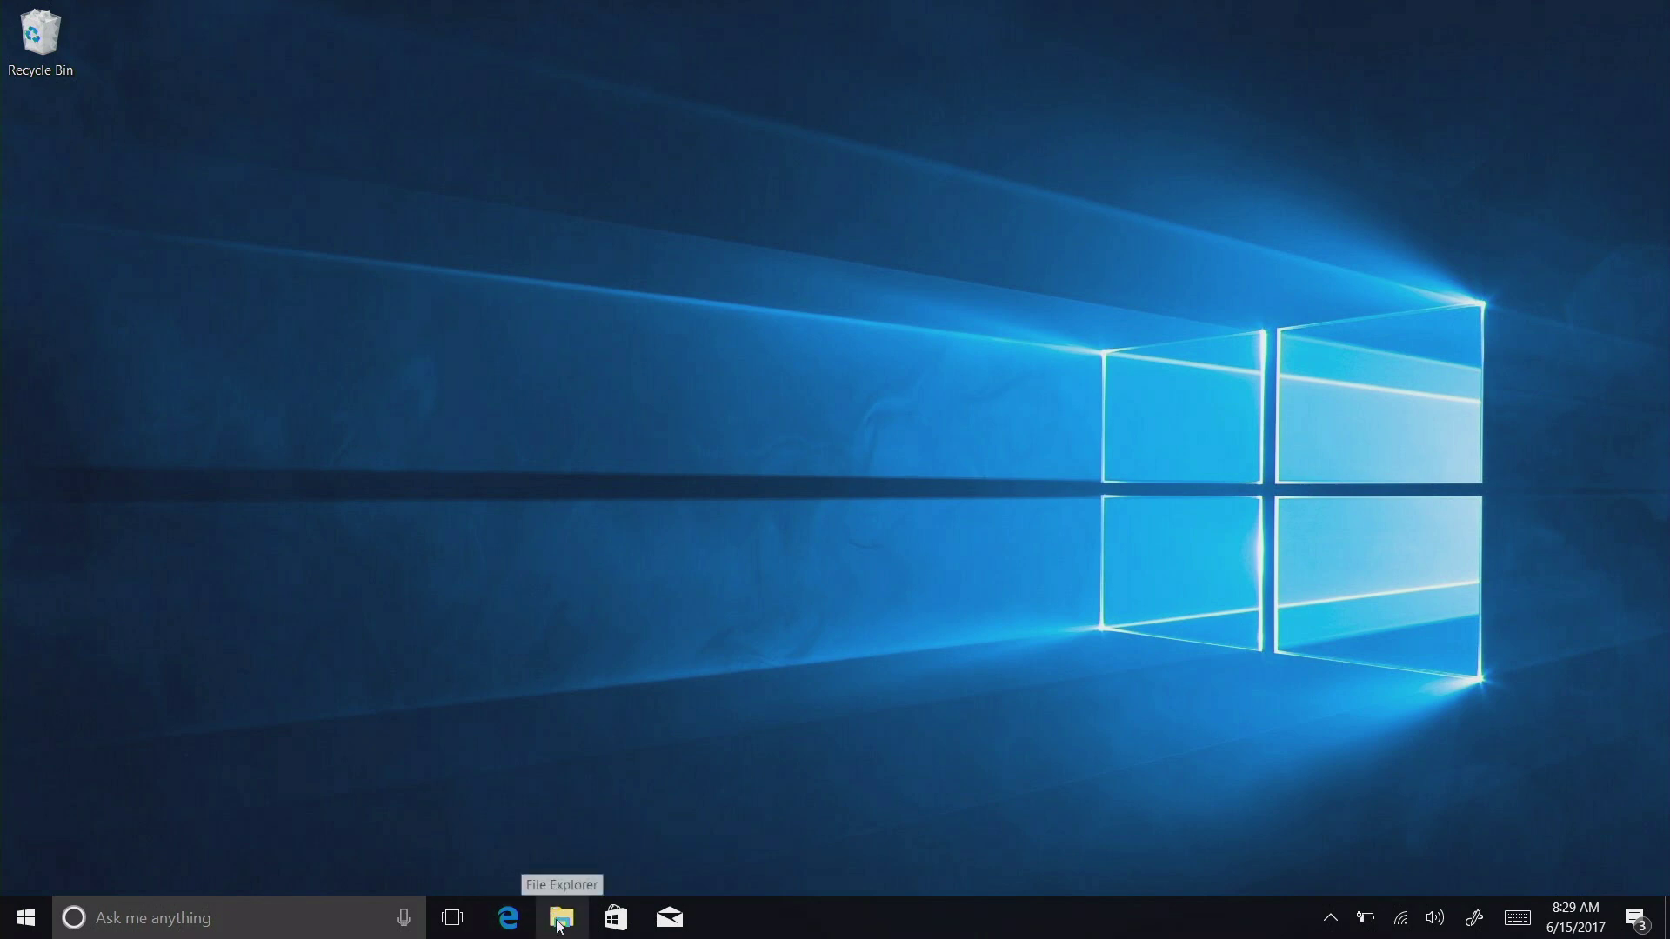
# Run ChromeSetup from Downloads again and allow Google Update Setup at the UAC prompt.
pyautogui.click(561, 922)
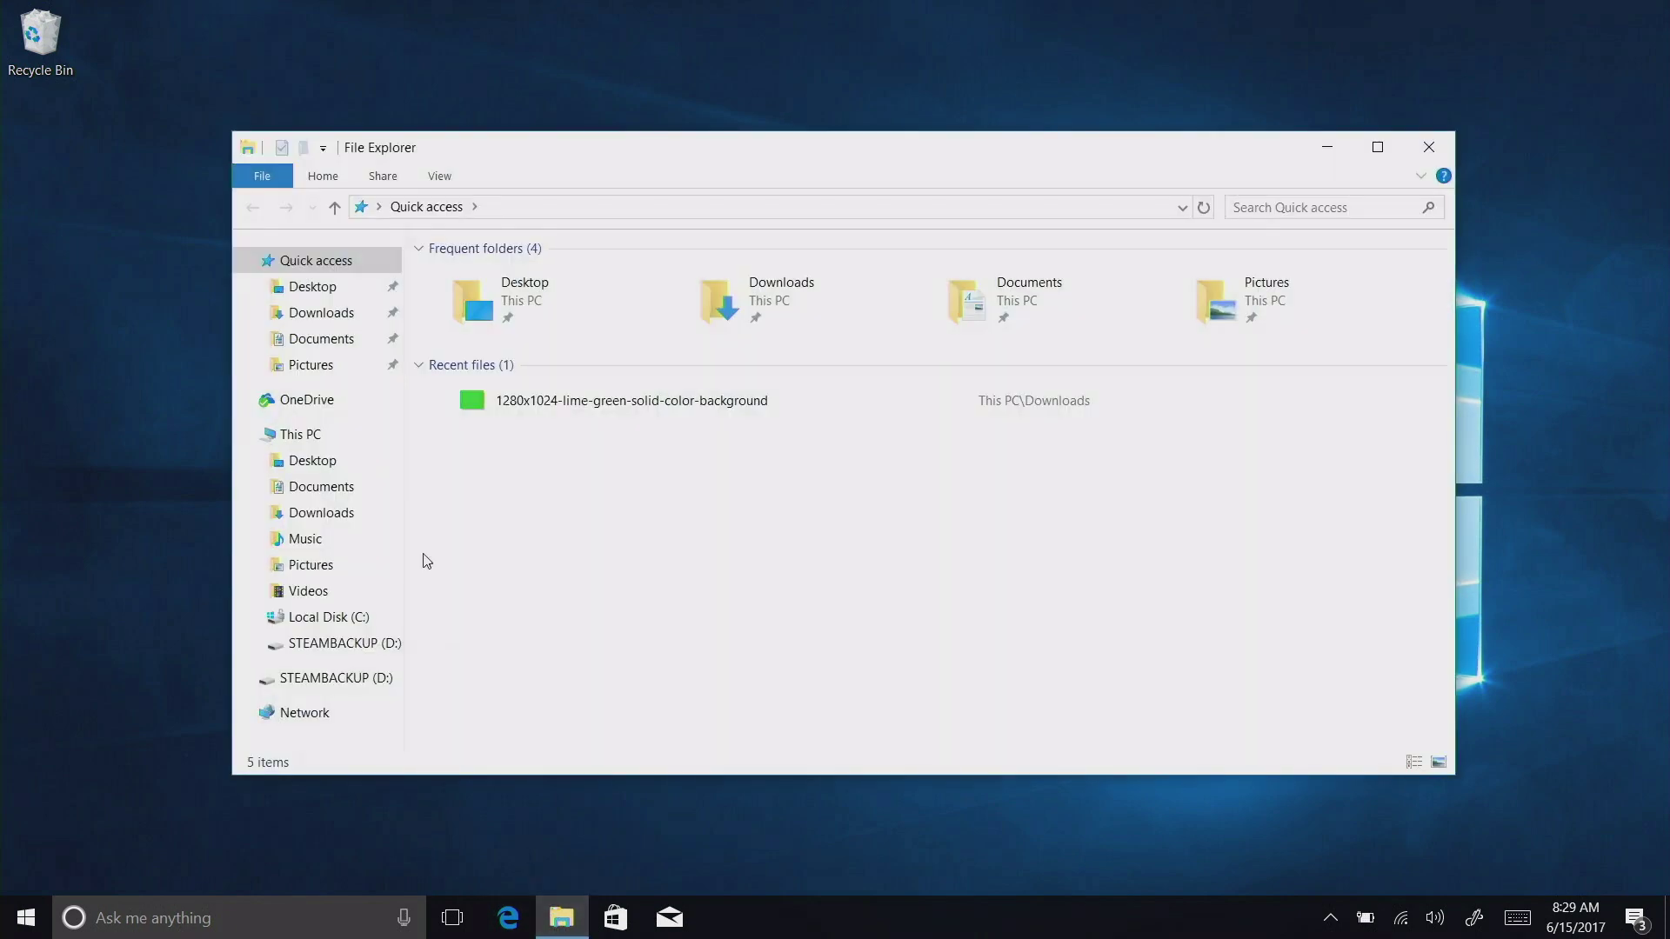
pyautogui.click(352, 520)
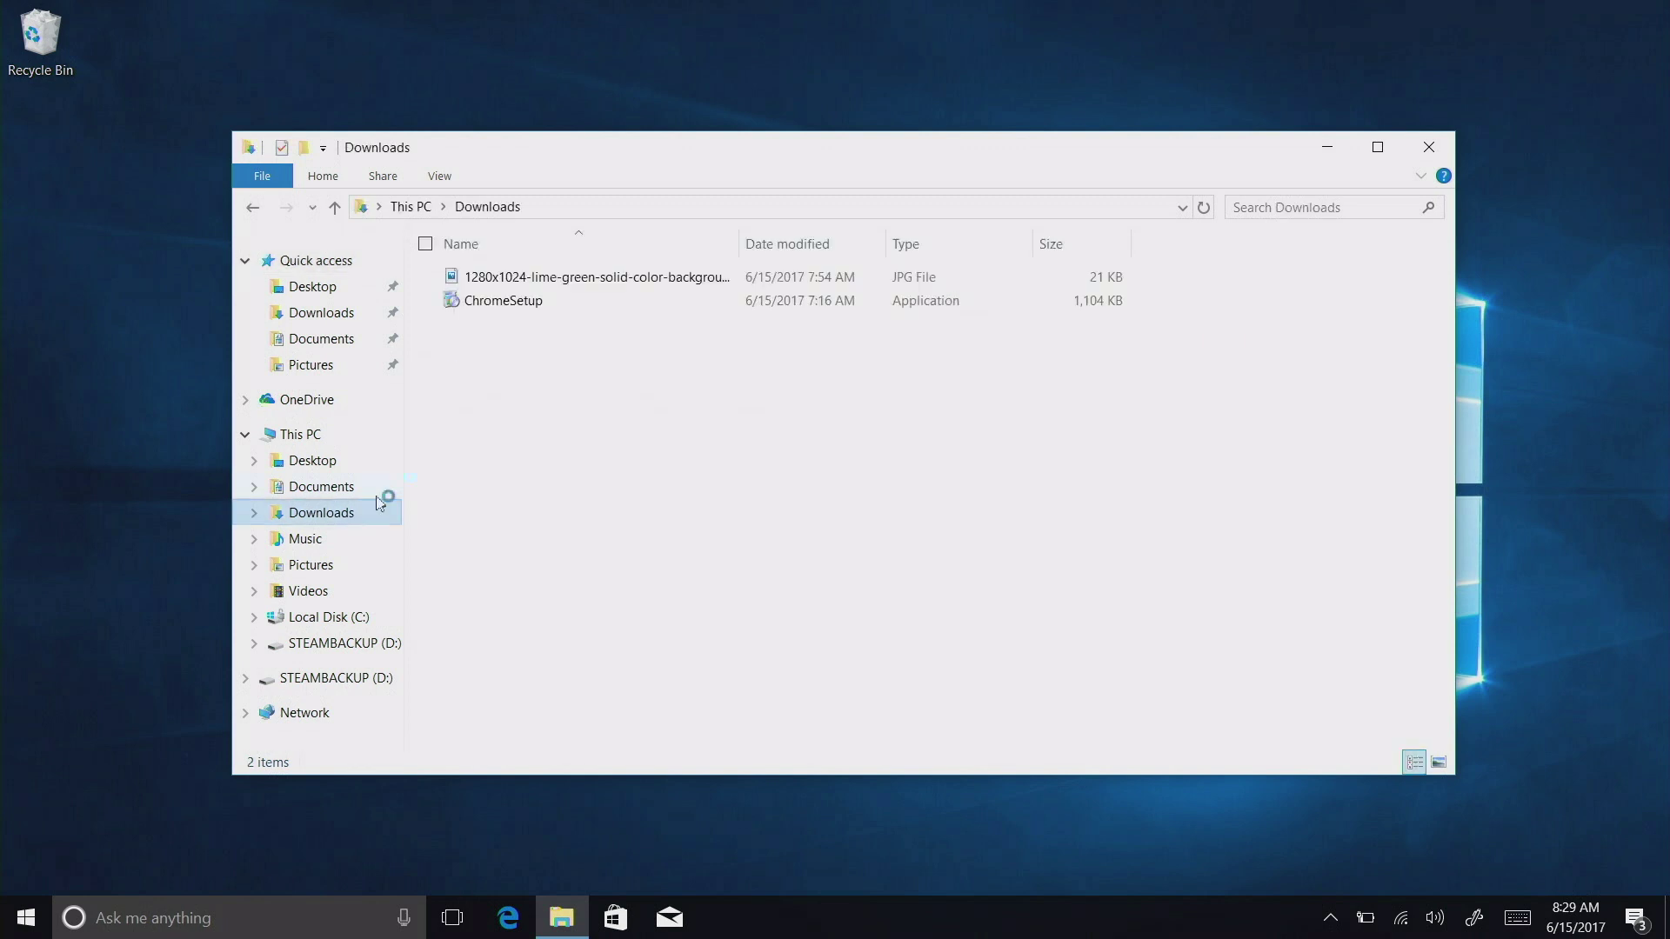
pyautogui.doubleClick(491, 302)
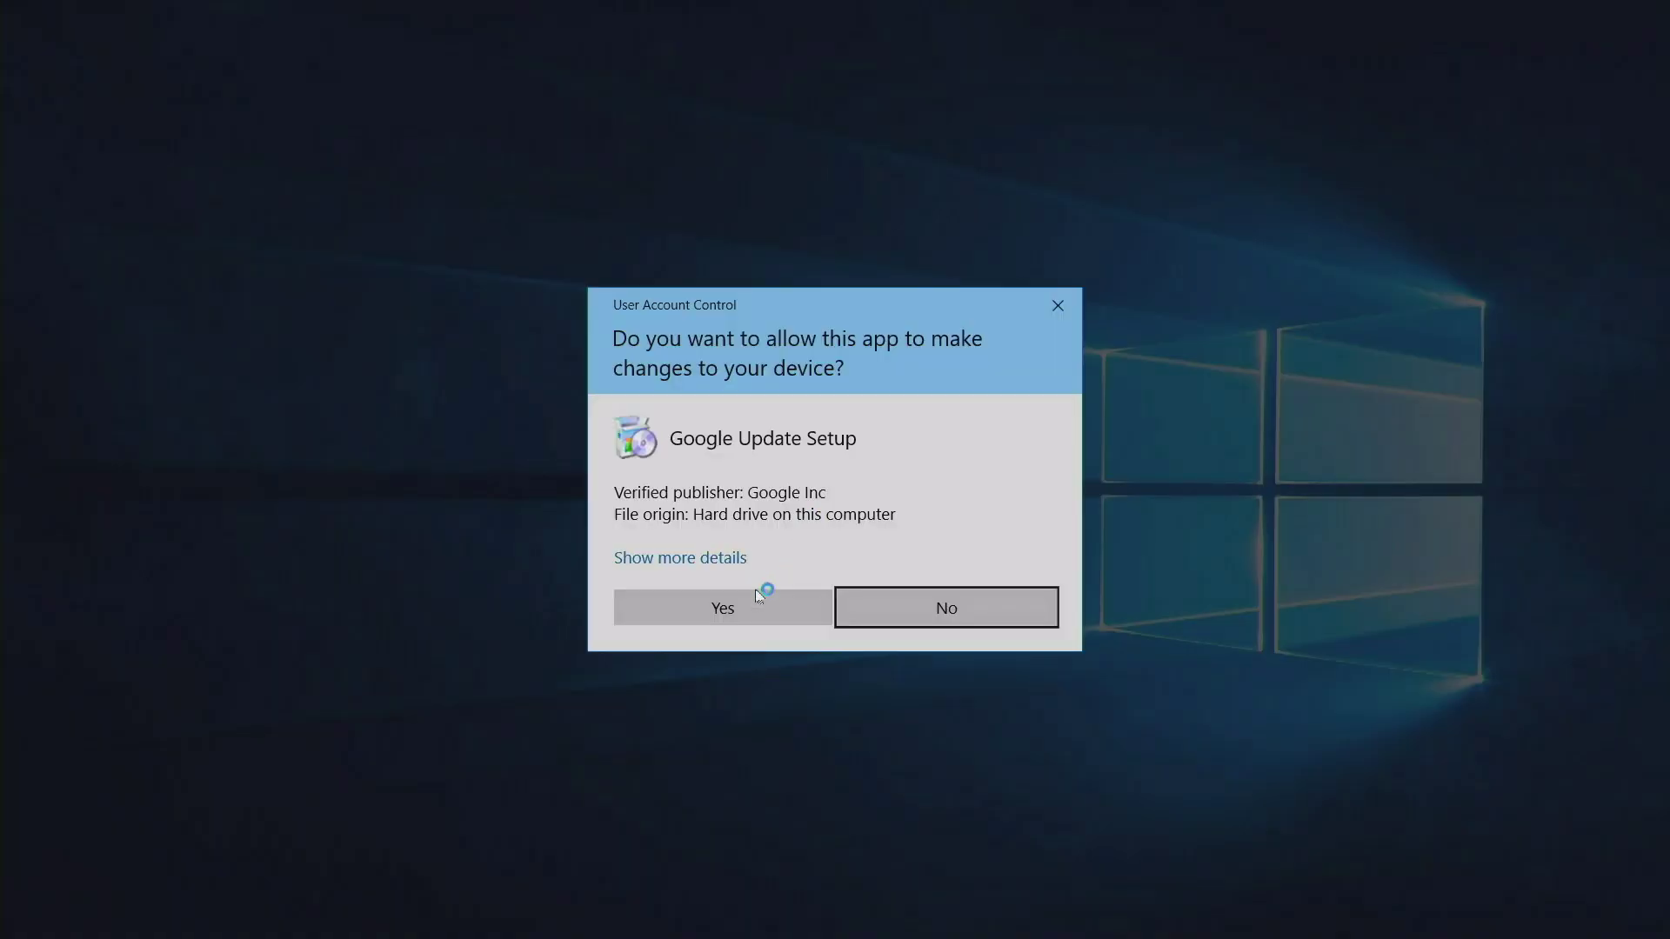
pyautogui.click(735, 609)
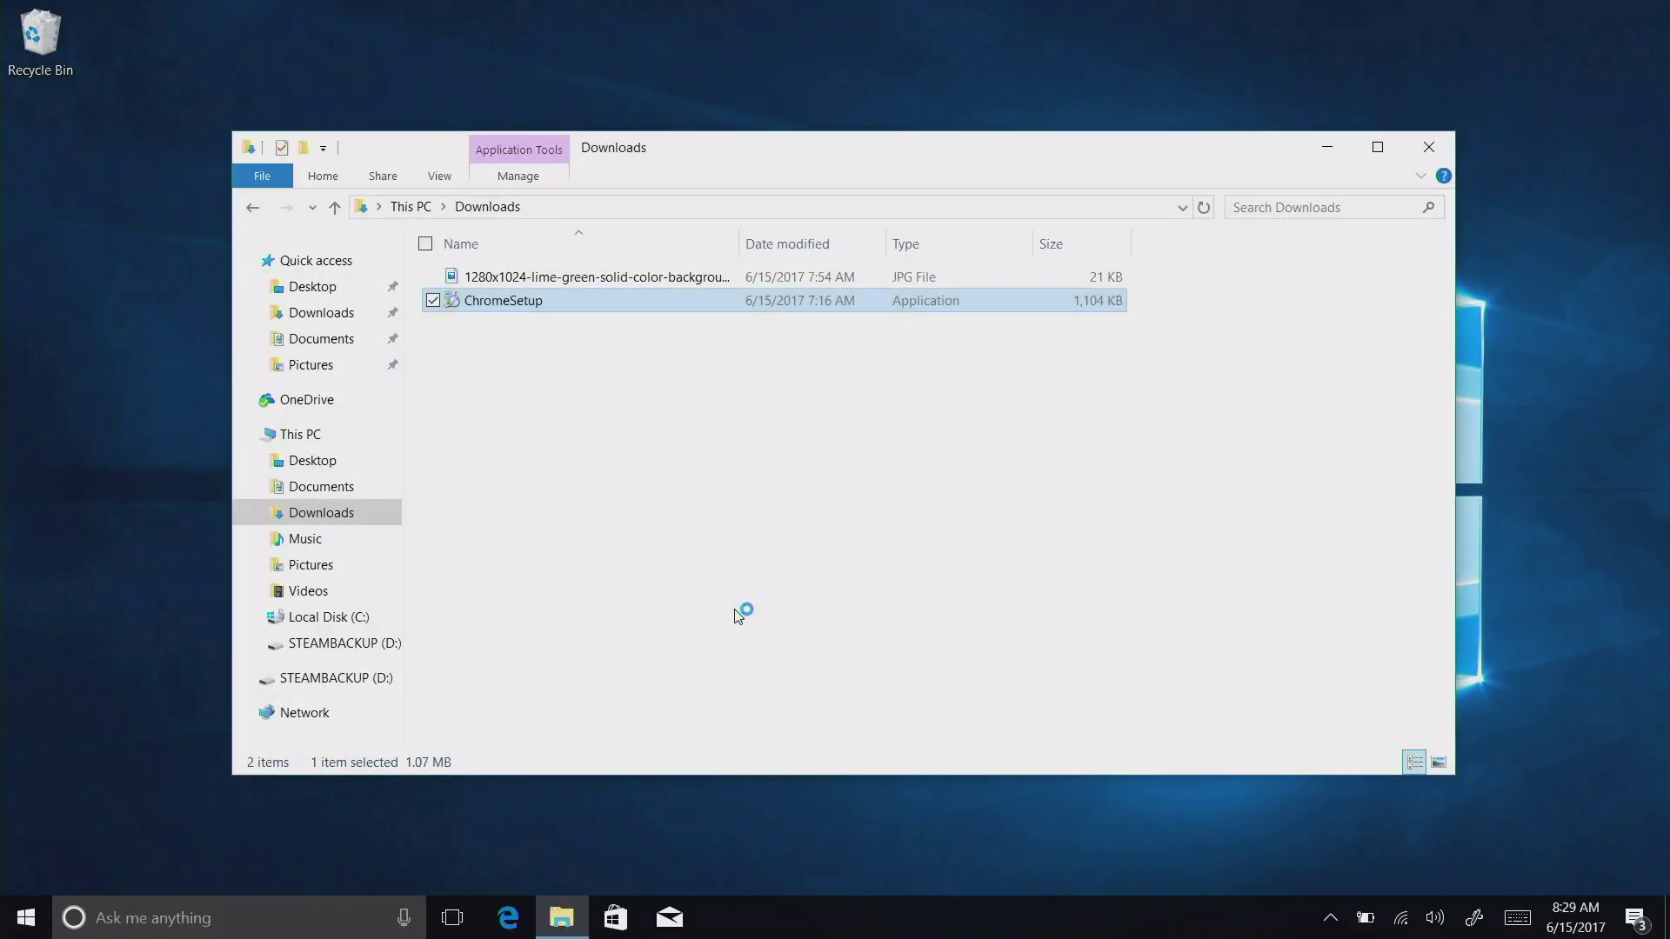